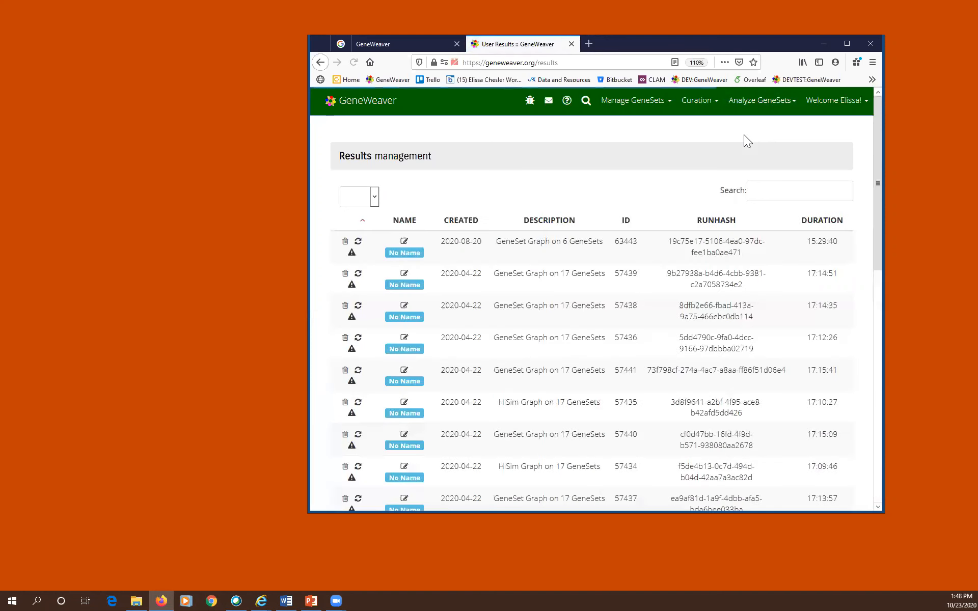
# Step: Re-run the 2020-08-20 result "GeneSet Graph on 6 GeneSets" and view its graph
pyautogui.scroll(-3, 553, 343)
pyautogui.scroll(-3, 553, 343)
pyautogui.scroll(4, 655, 314)
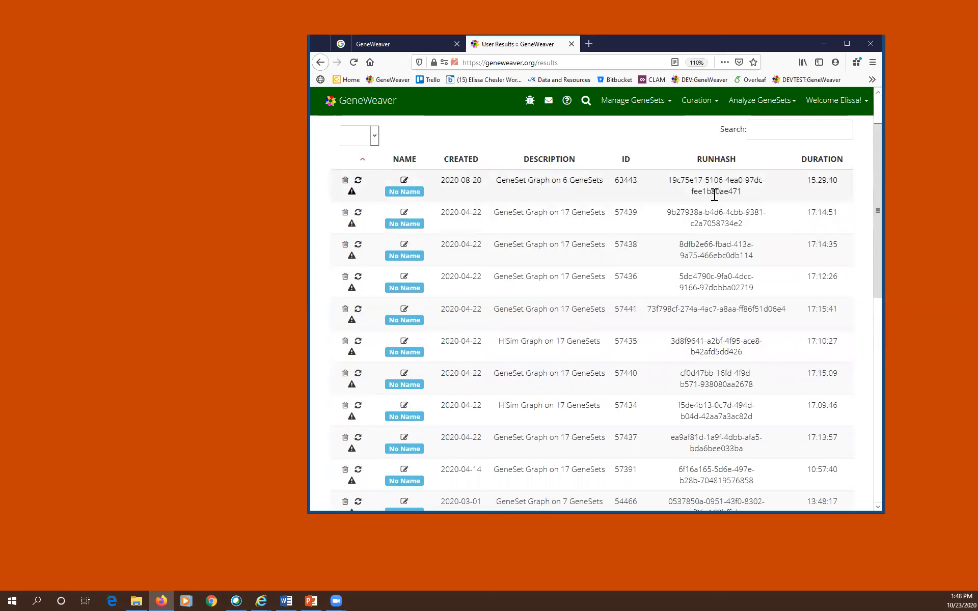
pyautogui.moveTo(347, 186)
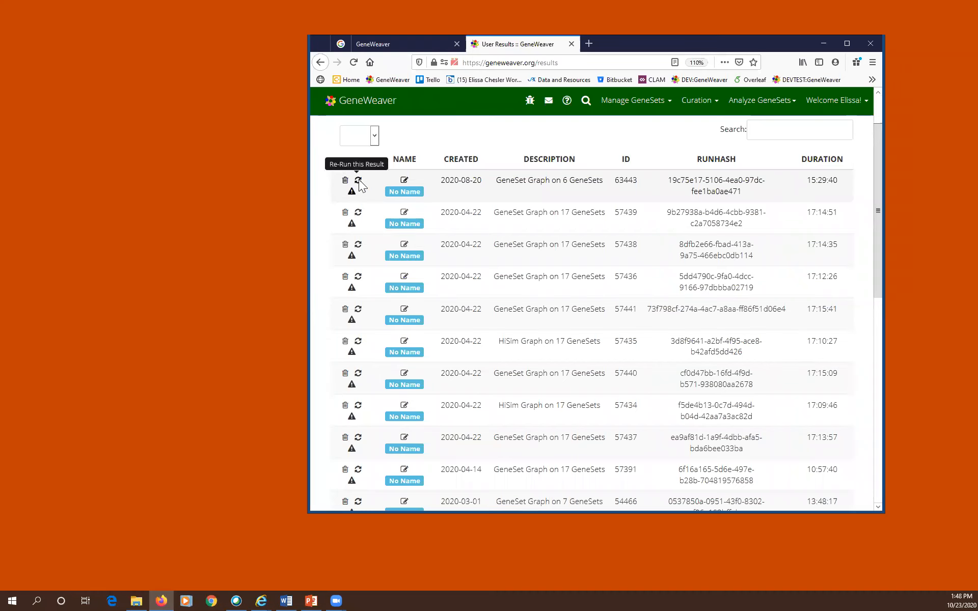
pyautogui.click(358, 180)
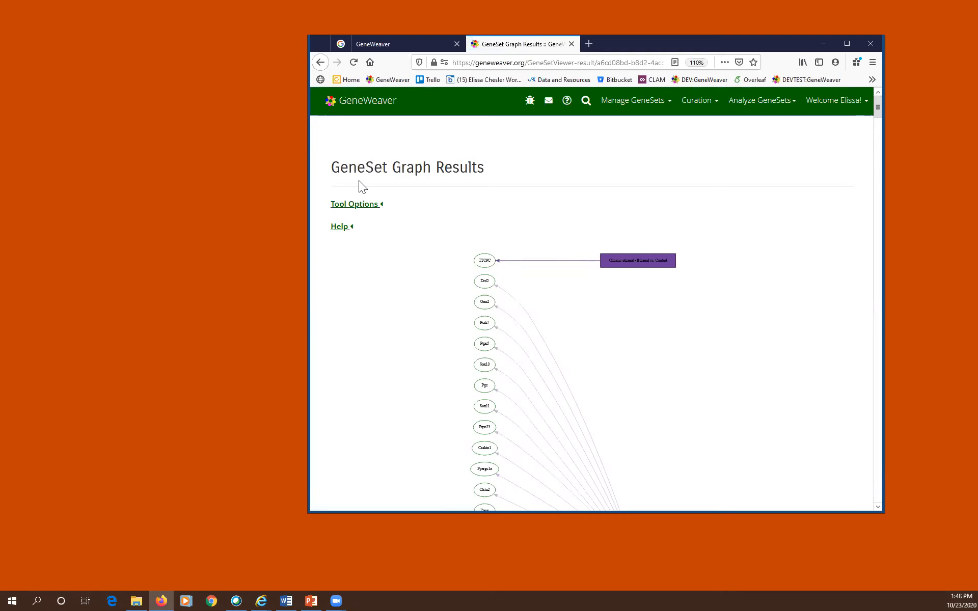
pyautogui.scroll(-5, 455, 220)
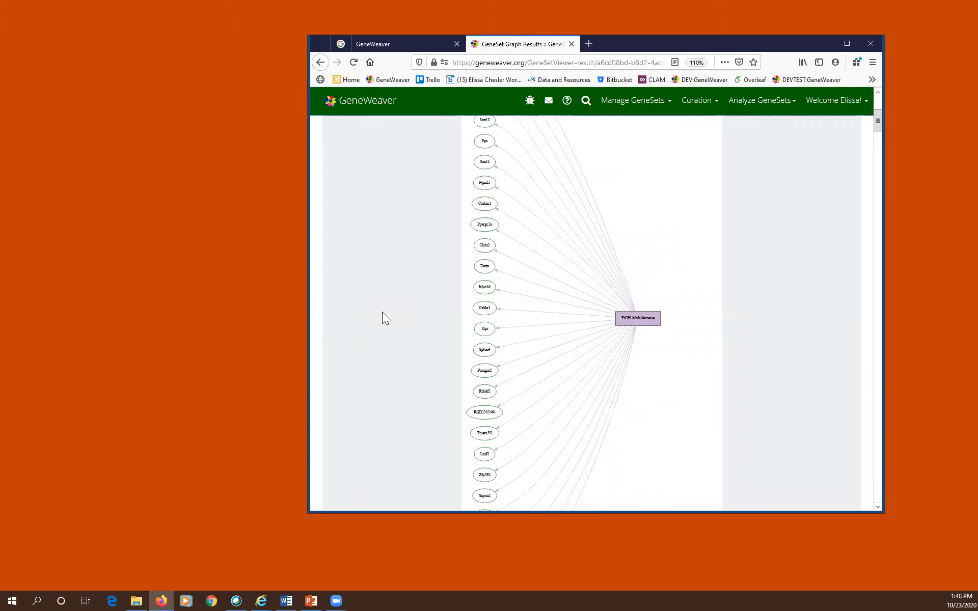
# Step: Open the GeneSet search page in a maximized browser window and enlarge it to 200%
pyautogui.click(760, 101)
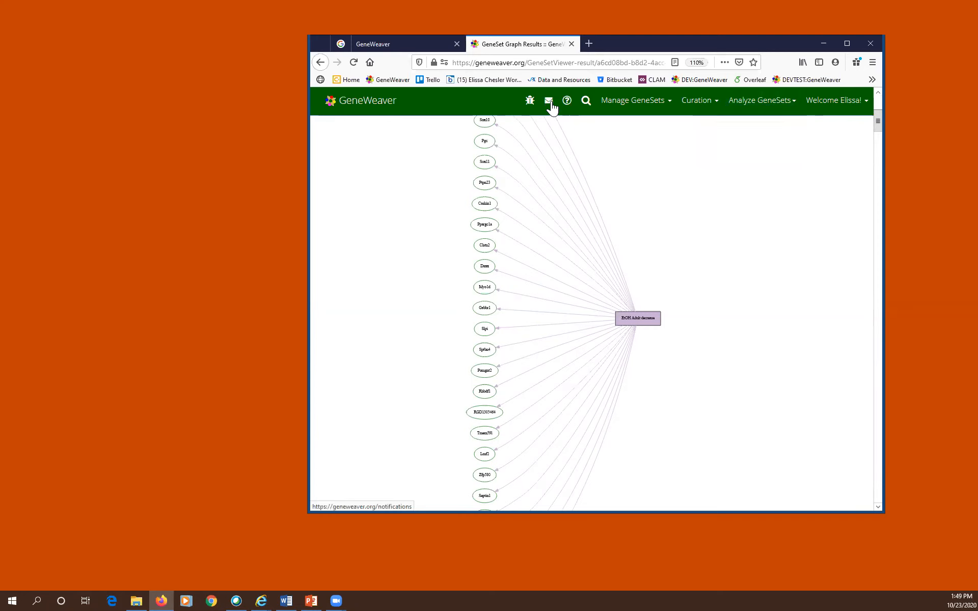
pyautogui.click(846, 45)
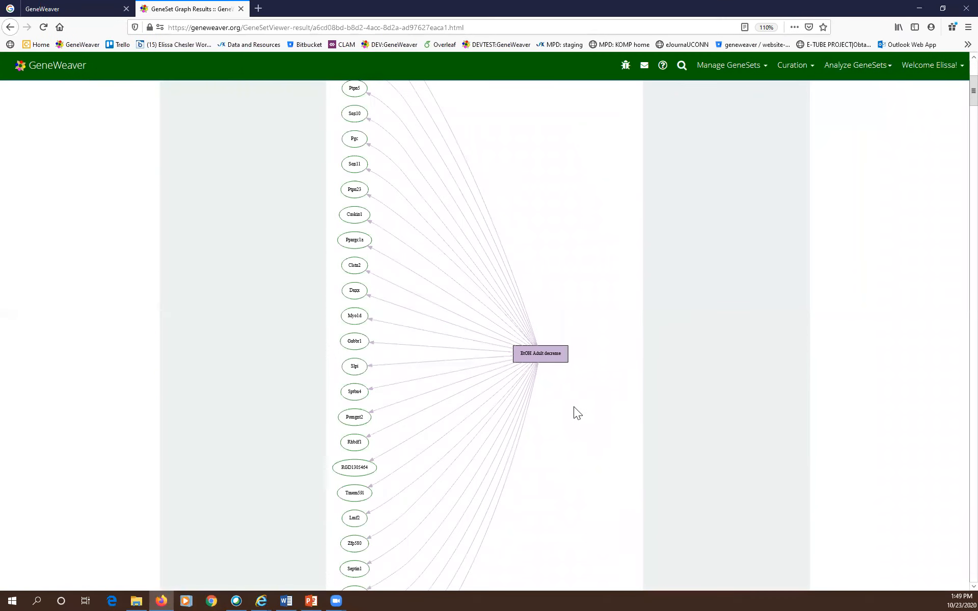
pyautogui.click(682, 65)
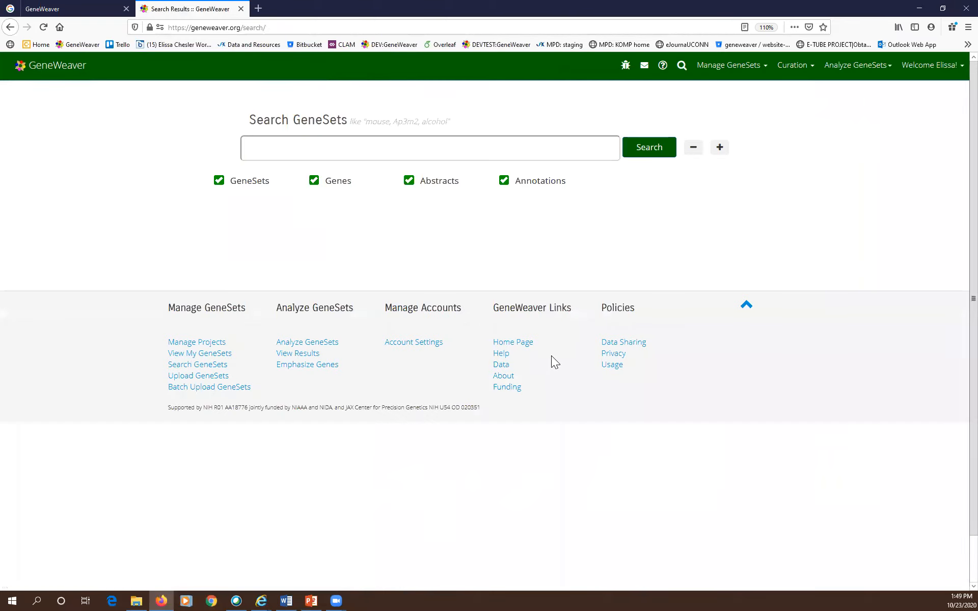
pyautogui.hotkey('ctrl', '+')
pyautogui.hotkey('ctrl', '+')
pyautogui.hotkey('ctrl', '+')
pyautogui.hotkey('ctrl', '+')
pyautogui.hotkey('ctrl', '+')
pyautogui.hotkey('ctrl', '+')
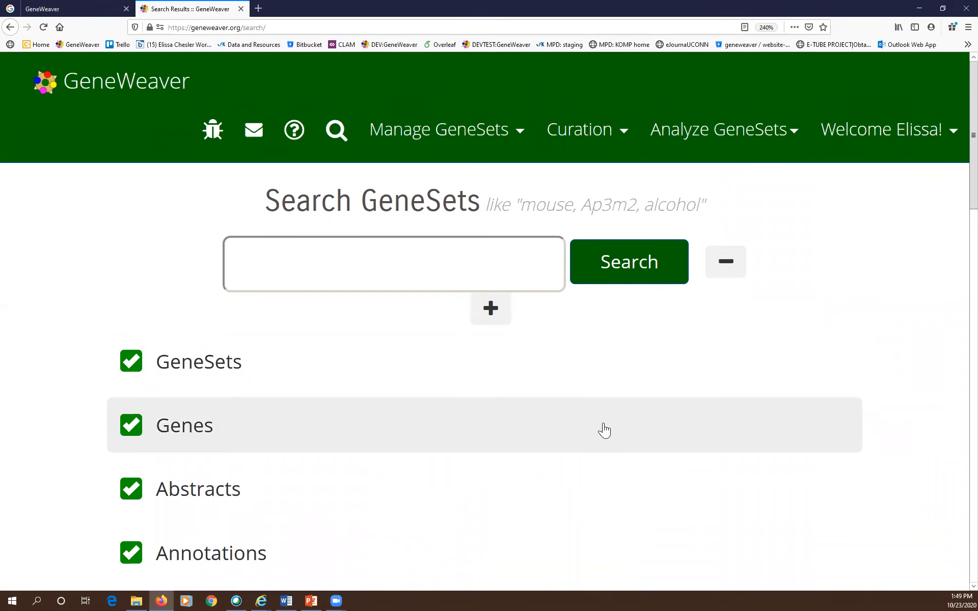
pyautogui.scroll(-7, 603, 428)
pyautogui.scroll(10, 601, 427)
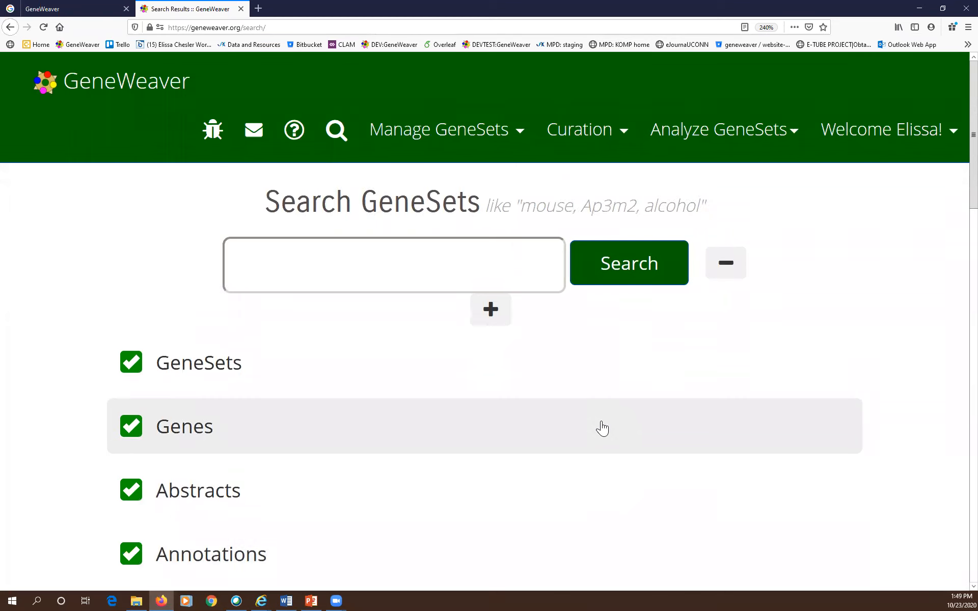
pyautogui.hotkey('ctrl', '-')
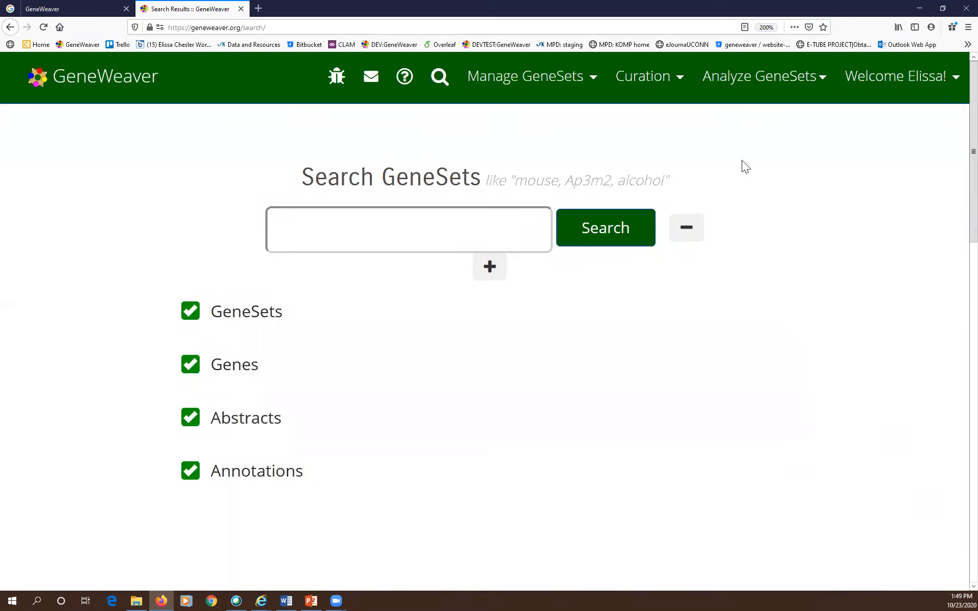
# Step: Search GeneSets for "cocaine" across GeneSets, genes, abstracts and annotations
pyautogui.click(746, 88)
pyautogui.click(426, 240)
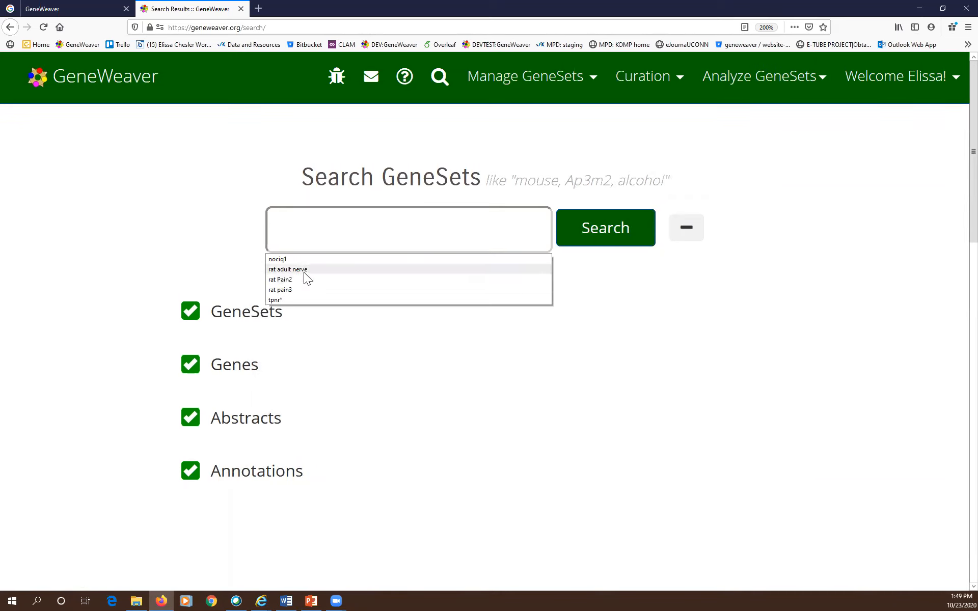
pyautogui.click(325, 224)
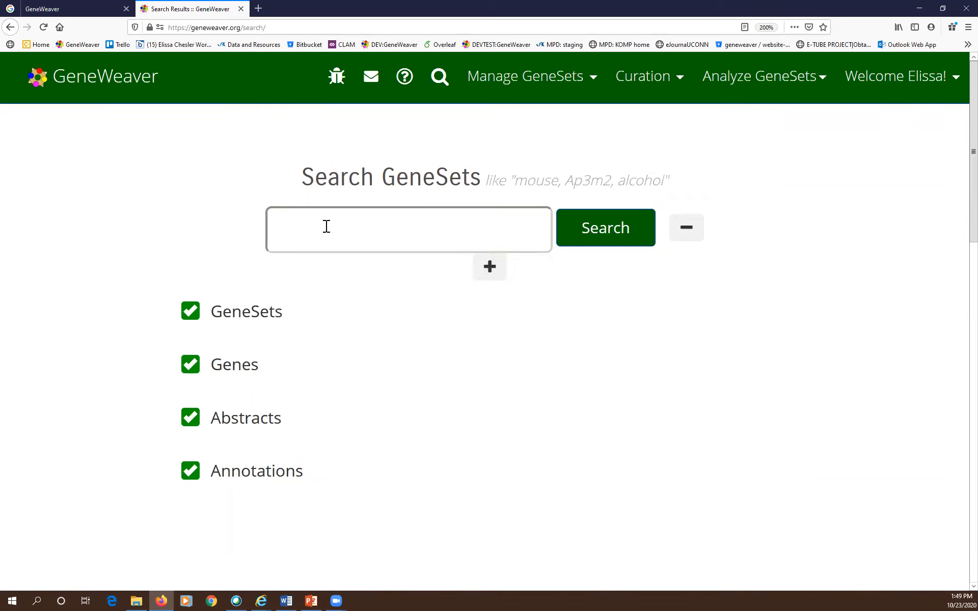
pyautogui.write('cocaine')
pyautogui.press('Return')
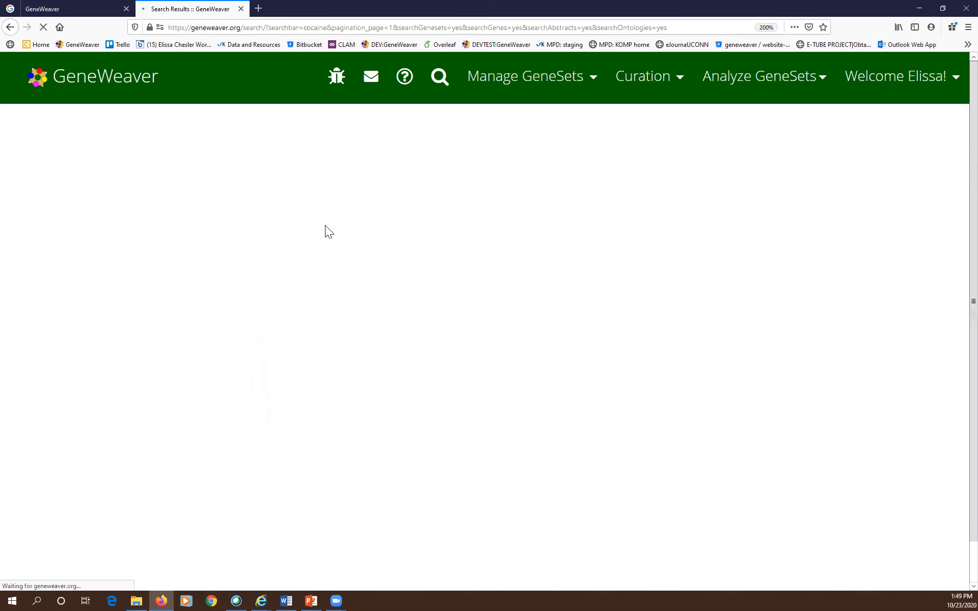
# Step: Examine the tier, species and attribution filters and the first GeneSets listed for the cocaine search
pyautogui.scroll(-8, 413, 363)
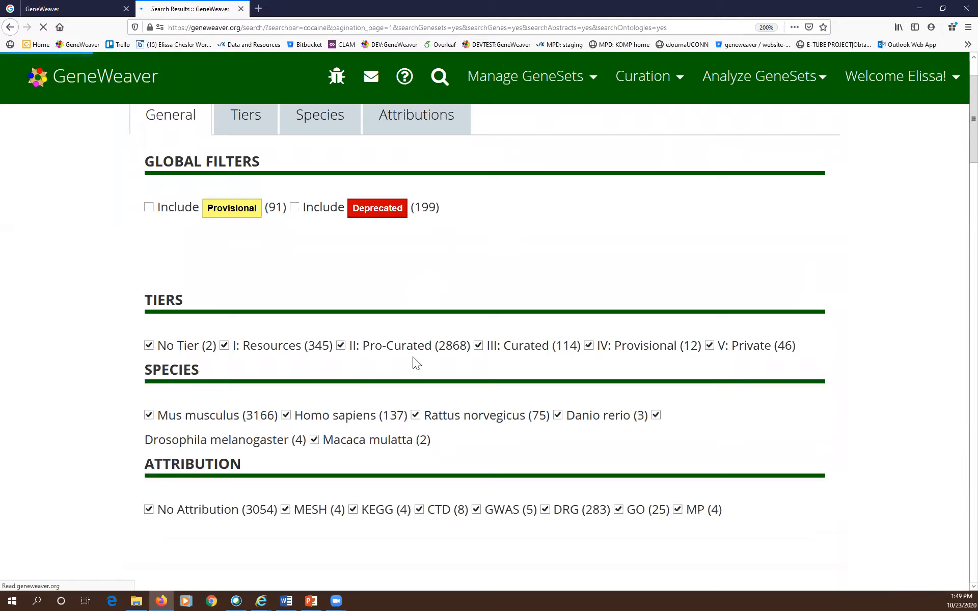
pyautogui.scroll(8, 413, 358)
pyautogui.scroll(-12, 412, 358)
pyautogui.scroll(12, 414, 362)
pyautogui.scroll(-18, 414, 362)
pyautogui.scroll(-10, 414, 357)
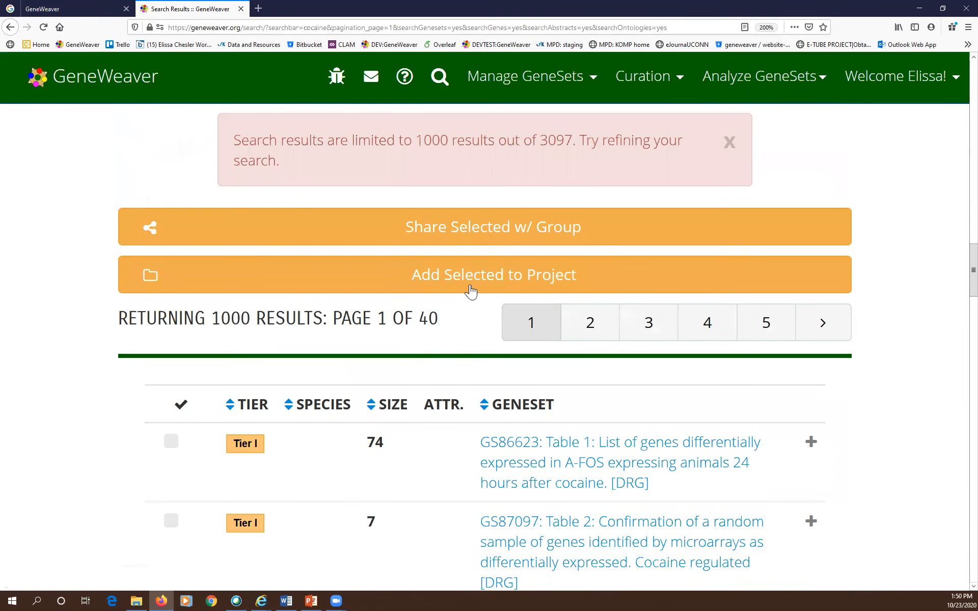
pyautogui.scroll(-2, 465, 467)
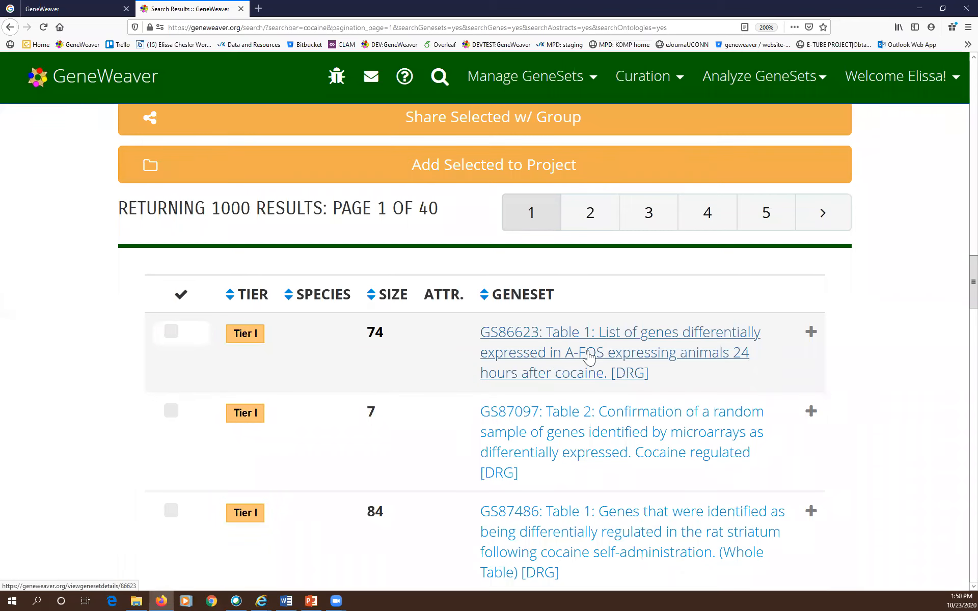
pyautogui.scroll(4, 586, 356)
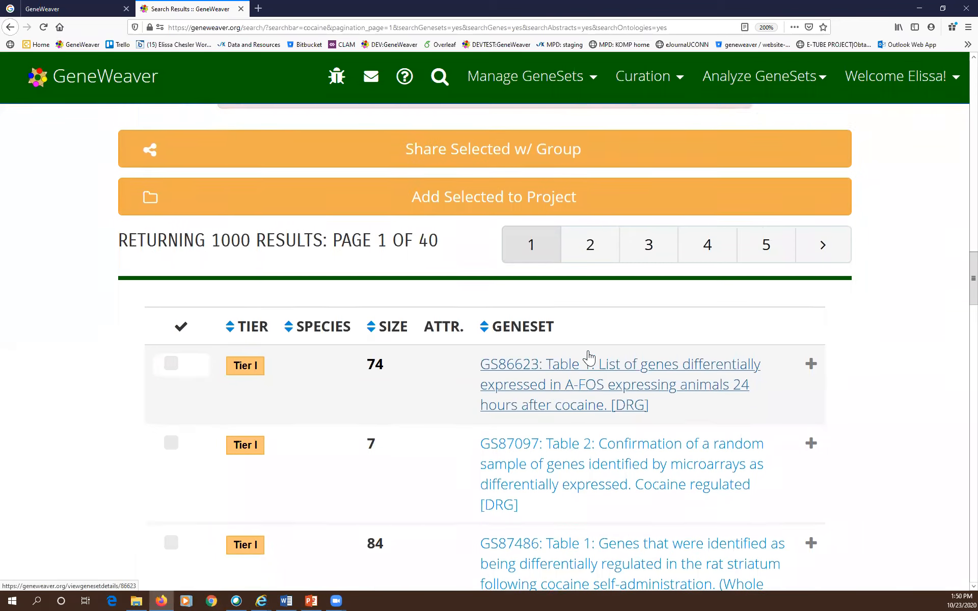
pyautogui.scroll(-2, 563, 535)
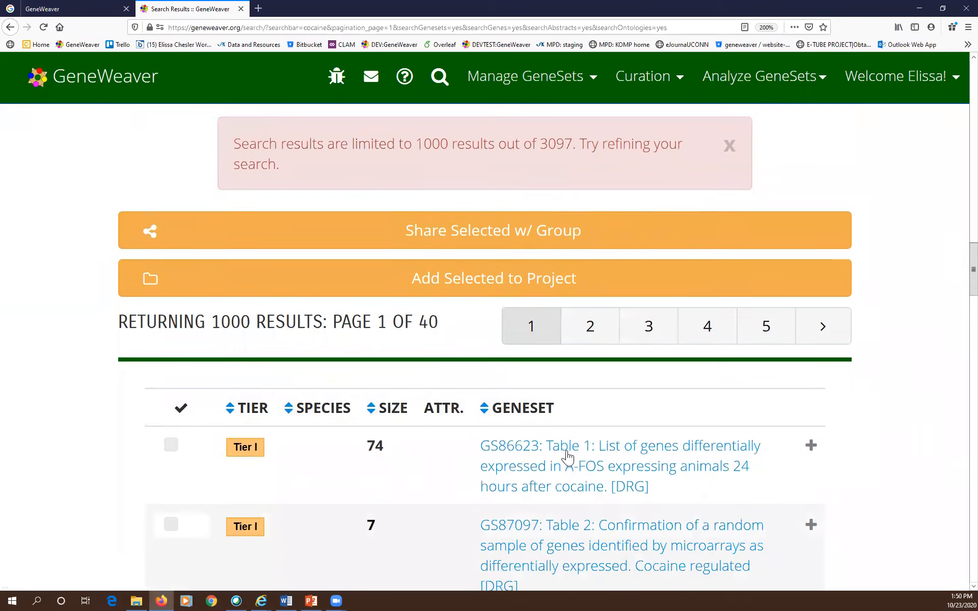
# Step: Open the details of GeneSet GS86623 and review its description and publication information at 170% zoom
pyautogui.click(566, 451)
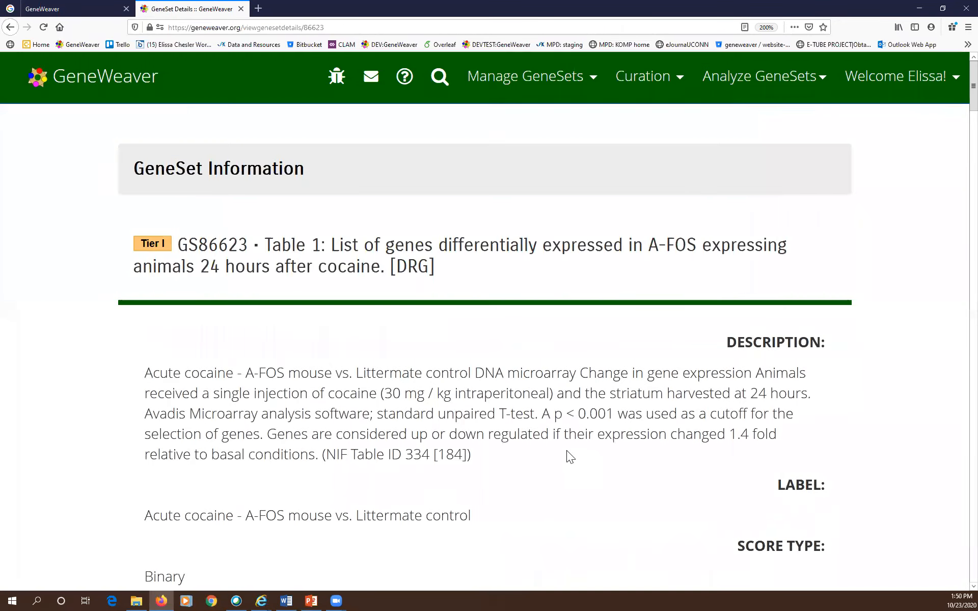
pyautogui.scroll(-7, 567, 450)
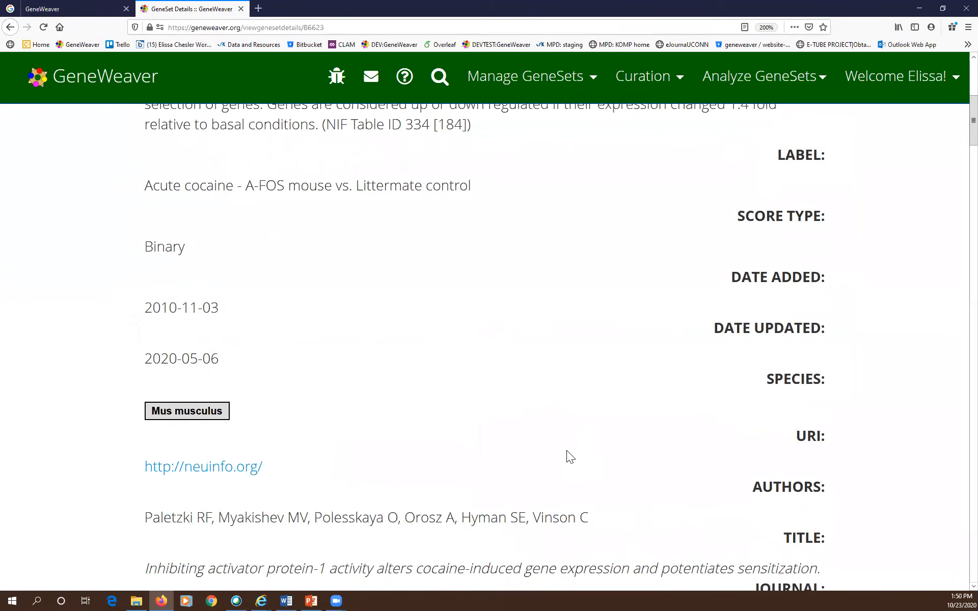
pyautogui.hotkey('ctrl', '-')
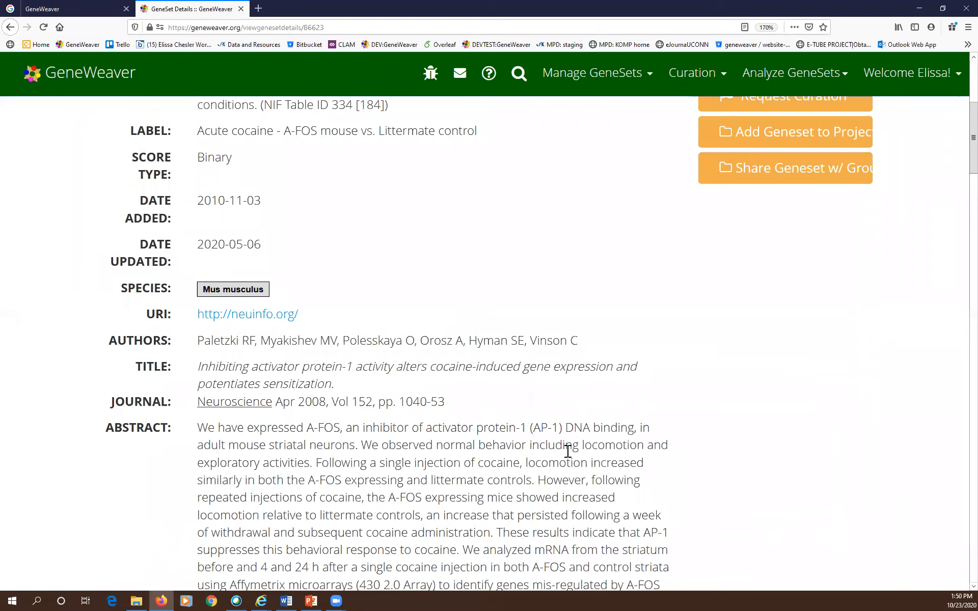
pyautogui.scroll(6, 557, 464)
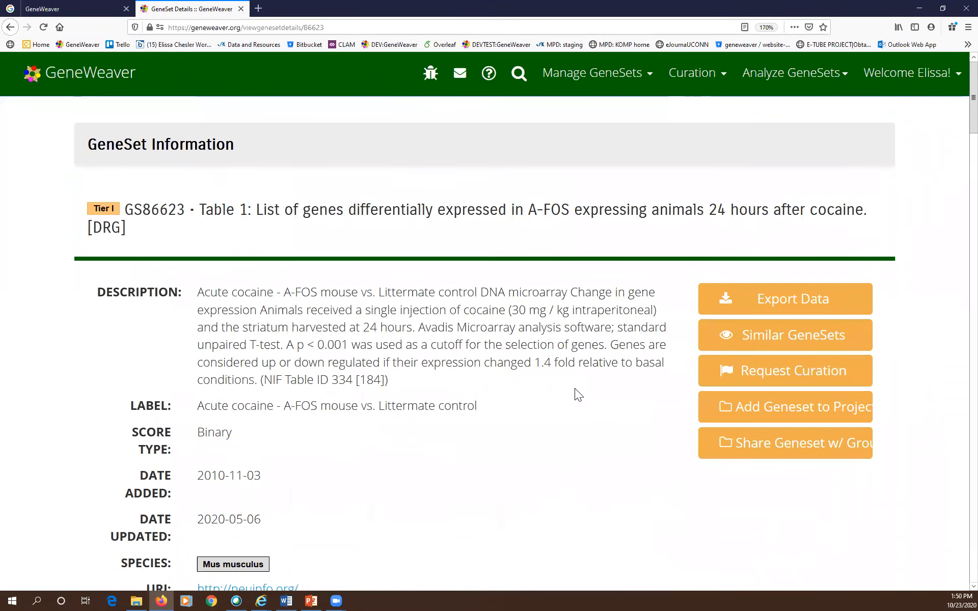
# Step: Try to view the GeneSets similar to GS86623, and return to the cocaine search results
pyautogui.click(747, 344)
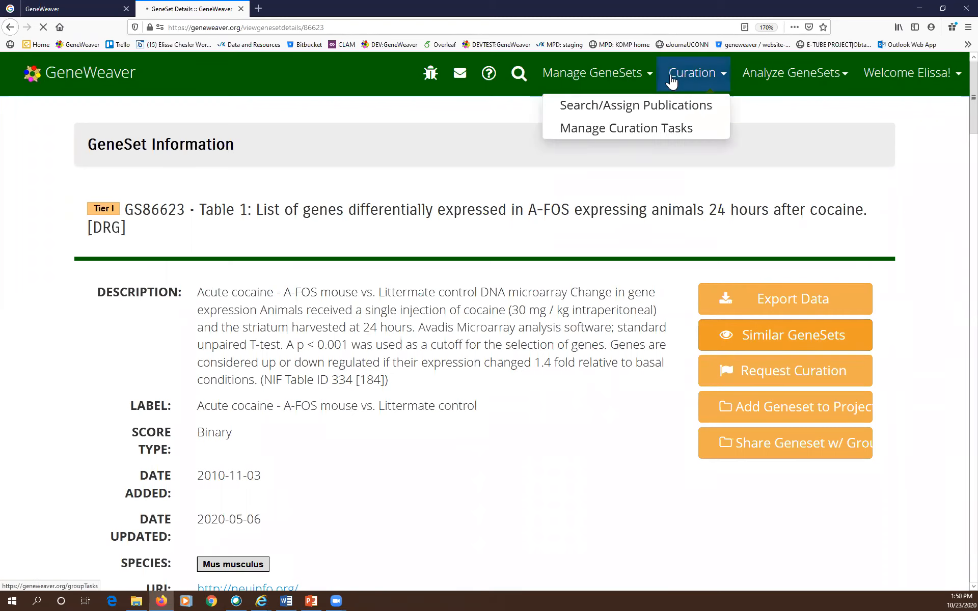
pyautogui.moveTo(610, 80)
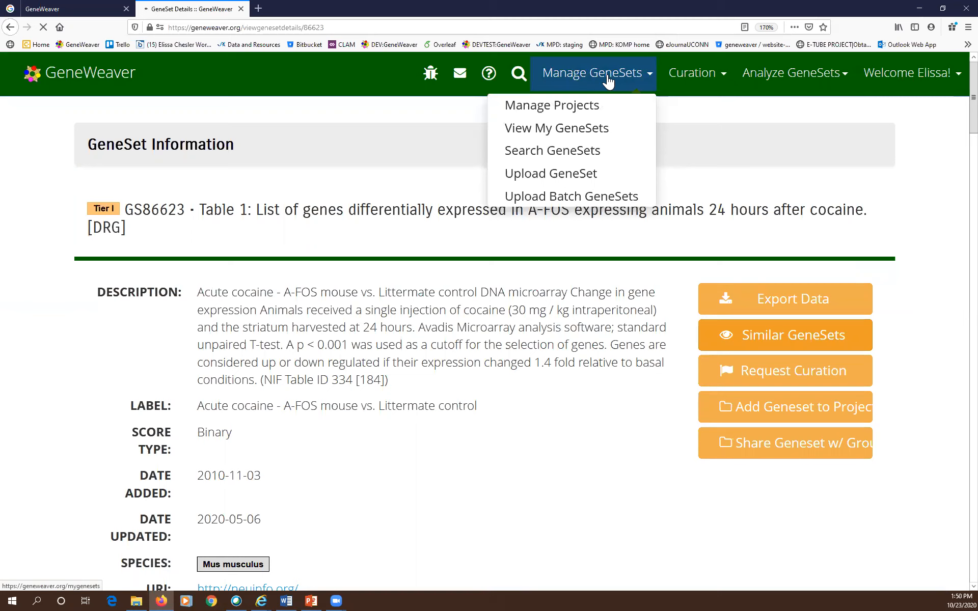
pyautogui.click(31, 14)
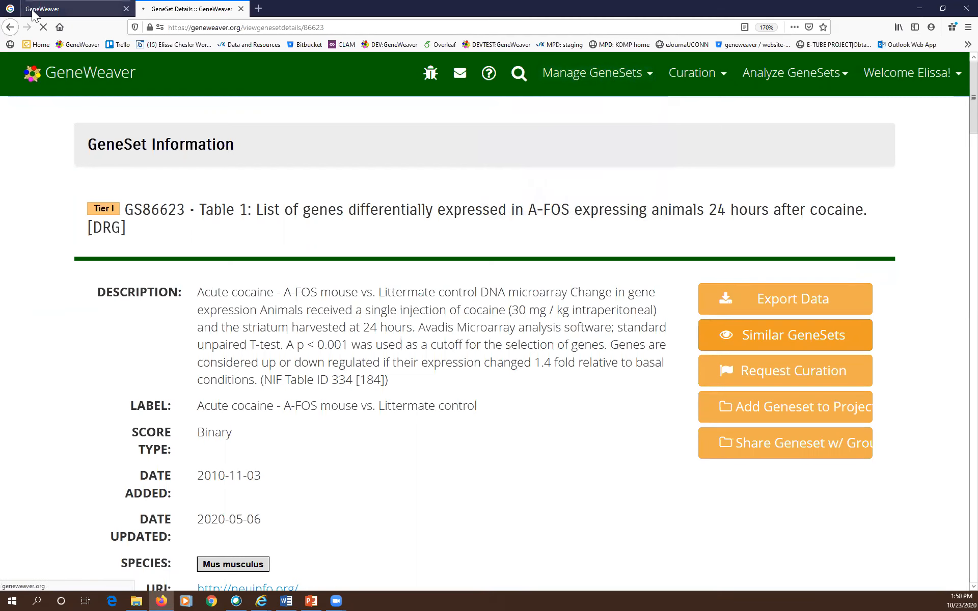
pyautogui.hotkey('ctrl', 'Tab')
pyautogui.click(8, 31)
# Step: Select GeneSets GS1256, GS26324 and GS86937 in the results and start adding them to a project
pyautogui.scroll(10, 389, 312)
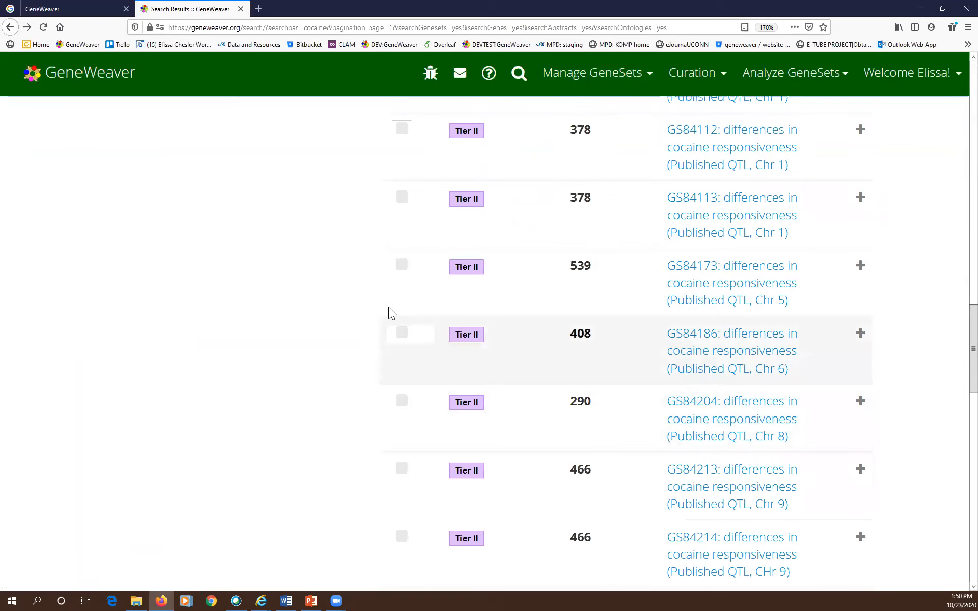
pyautogui.click(402, 205)
pyautogui.click(402, 273)
pyautogui.click(402, 358)
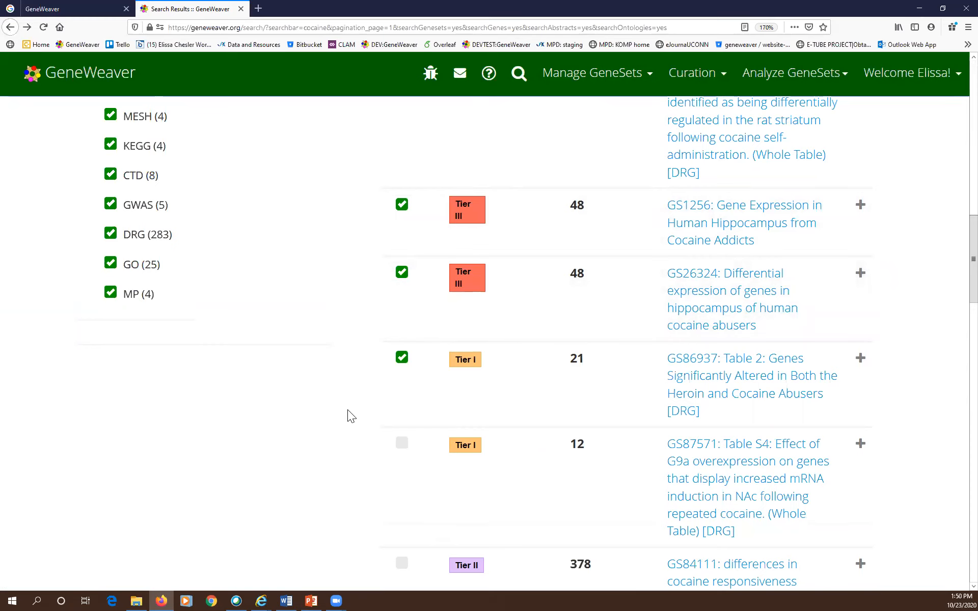
pyautogui.scroll(-2, 337, 423)
pyautogui.scroll(3, 333, 430)
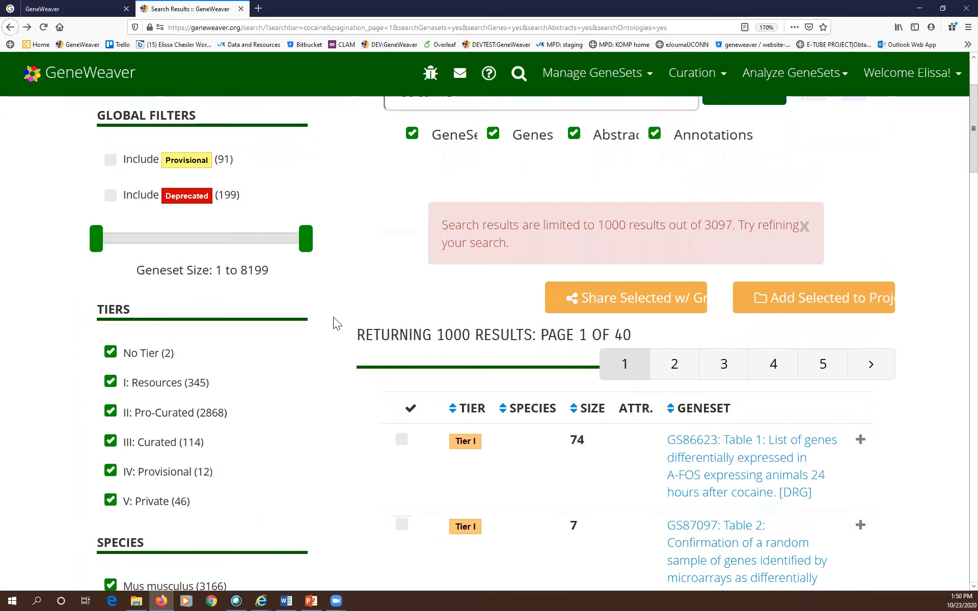
pyautogui.click(812, 301)
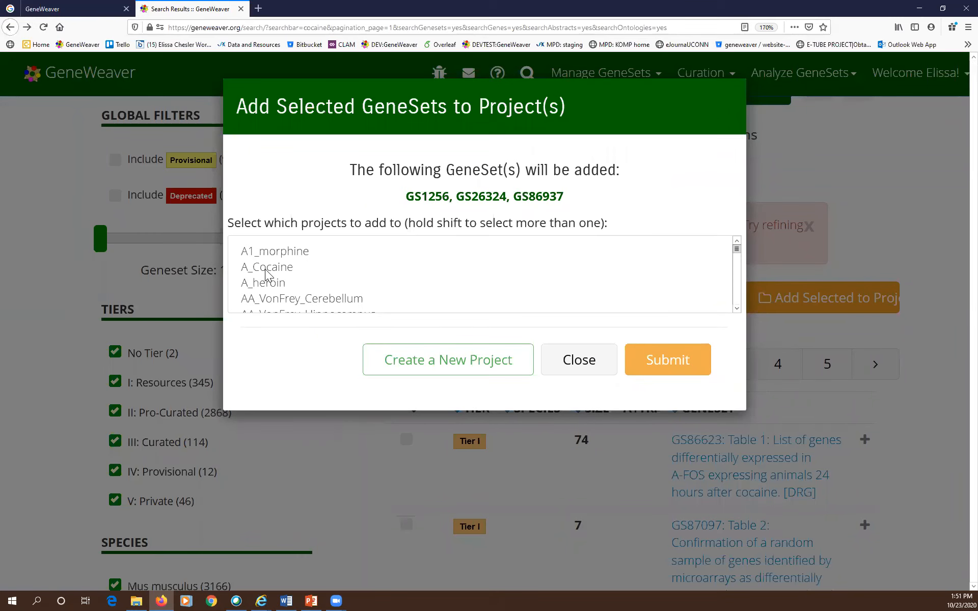
# Step: Create a new project named AAP_Cocaine while adding the selected GeneSets
pyautogui.click(266, 269)
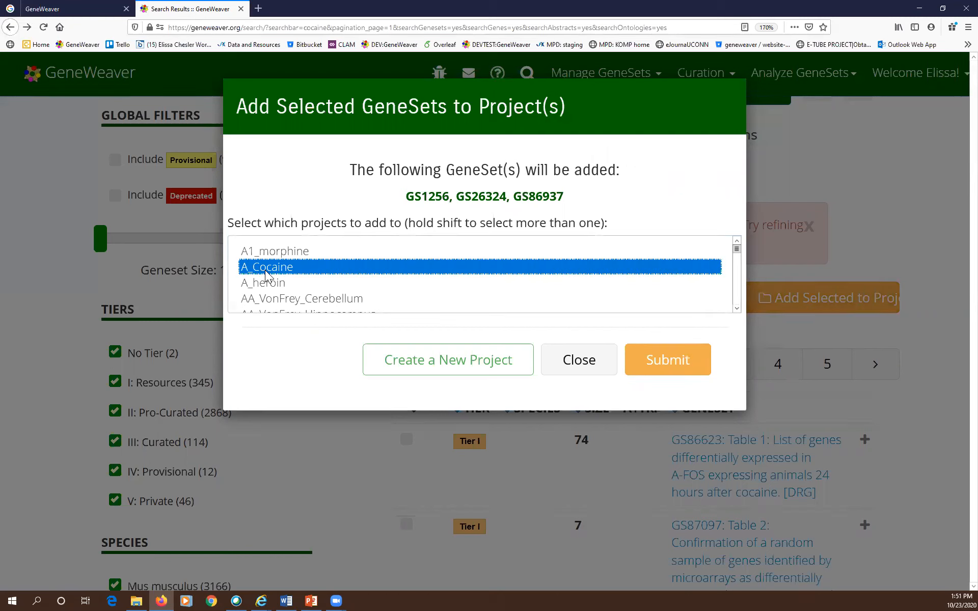
pyautogui.click(455, 360)
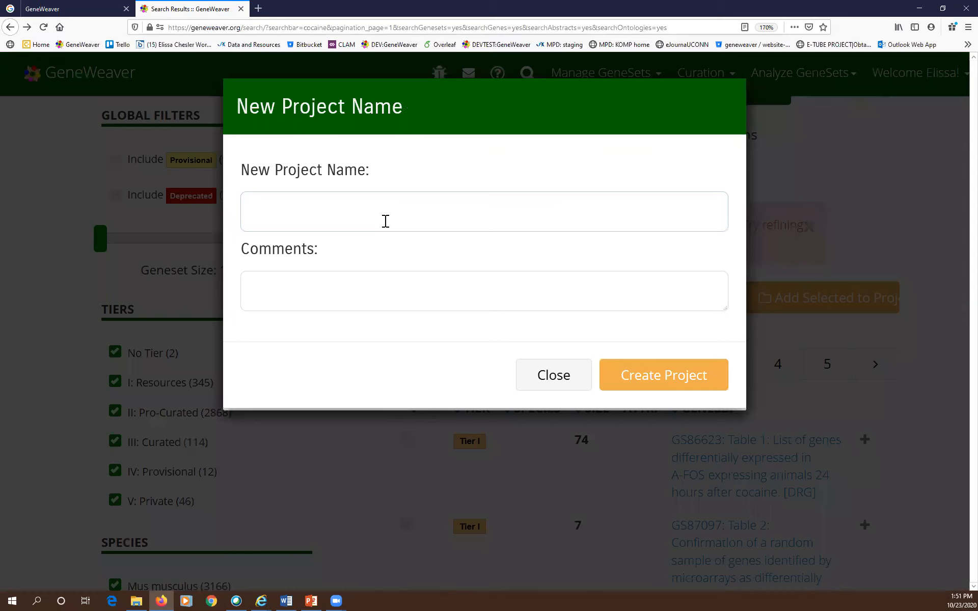
pyautogui.write('The AA')
pyautogui.hotkey('ctrl', 'a')
pyautogui.press('BackSpace')
pyautogui.write('AAA')
pyautogui.press('BackSpace')
pyautogui.write('P_Cocaine')
pyautogui.click(662, 382)
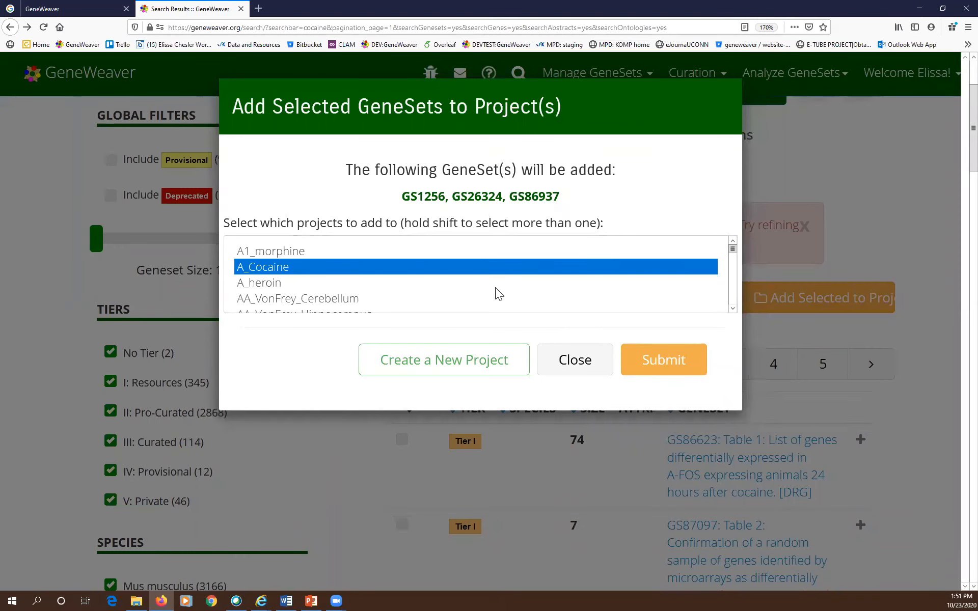
# Step: Add GeneSets GS1256, GS26324 and GS86937 to the AAP_Cocaine project and submit the selection
pyautogui.click(474, 296)
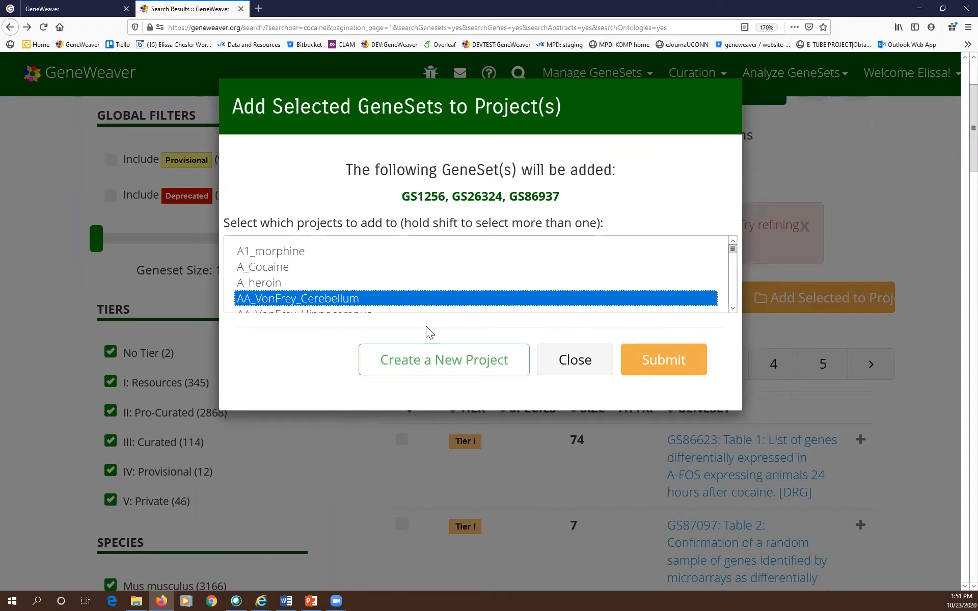
pyautogui.scroll(-2, 422, 349)
pyautogui.scroll(2, 422, 352)
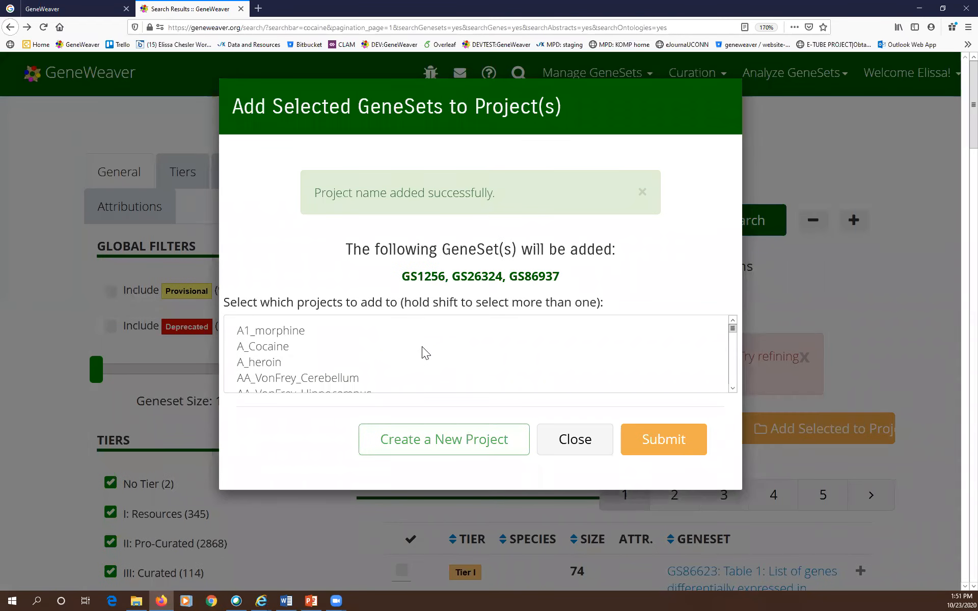
pyautogui.scroll(-2, 426, 353)
pyautogui.scroll(-2, 358, 350)
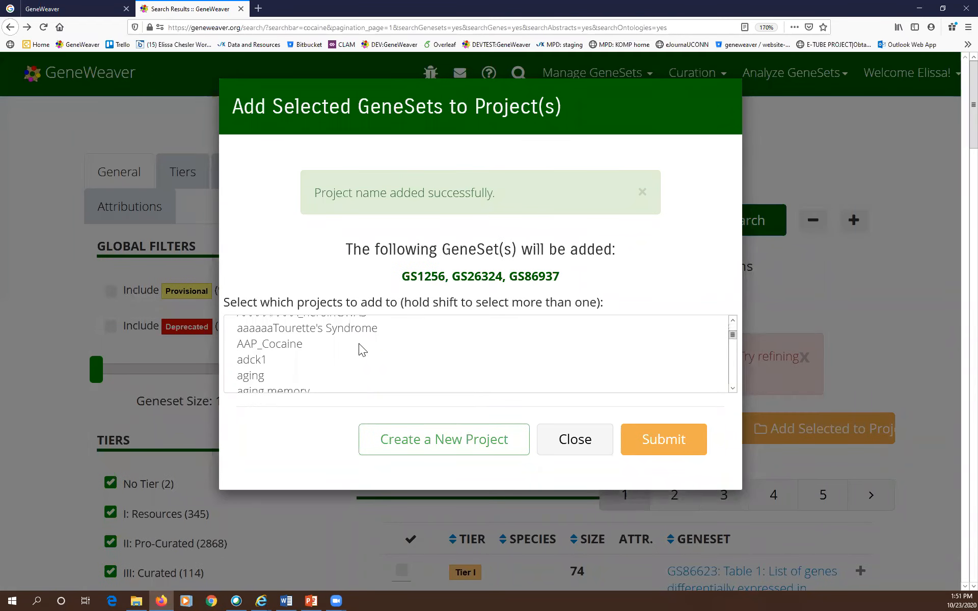
pyautogui.scroll(2, 368, 294)
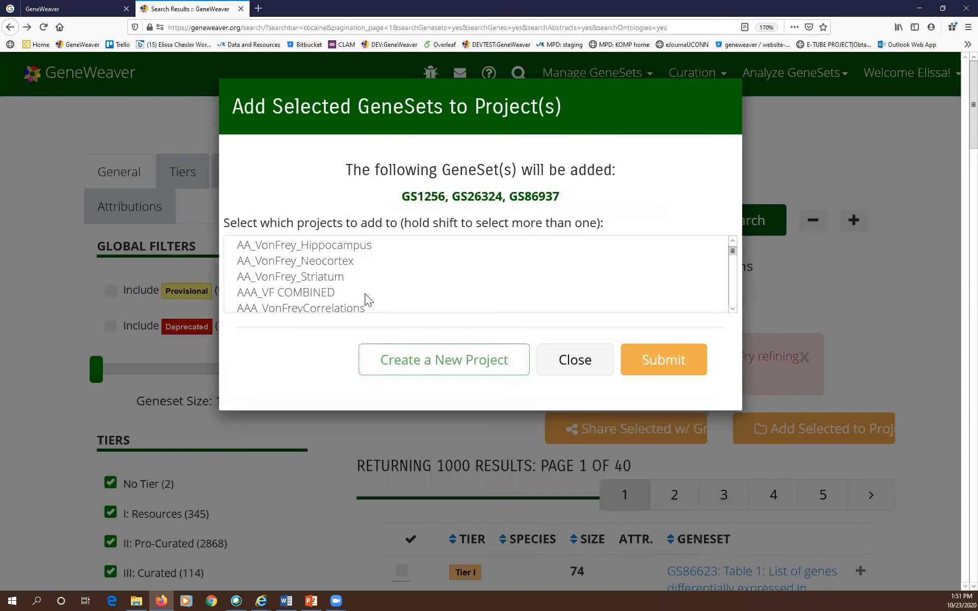
pyautogui.scroll(1, 336, 296)
pyautogui.scroll(-1, 308, 297)
pyautogui.scroll(-1, 307, 297)
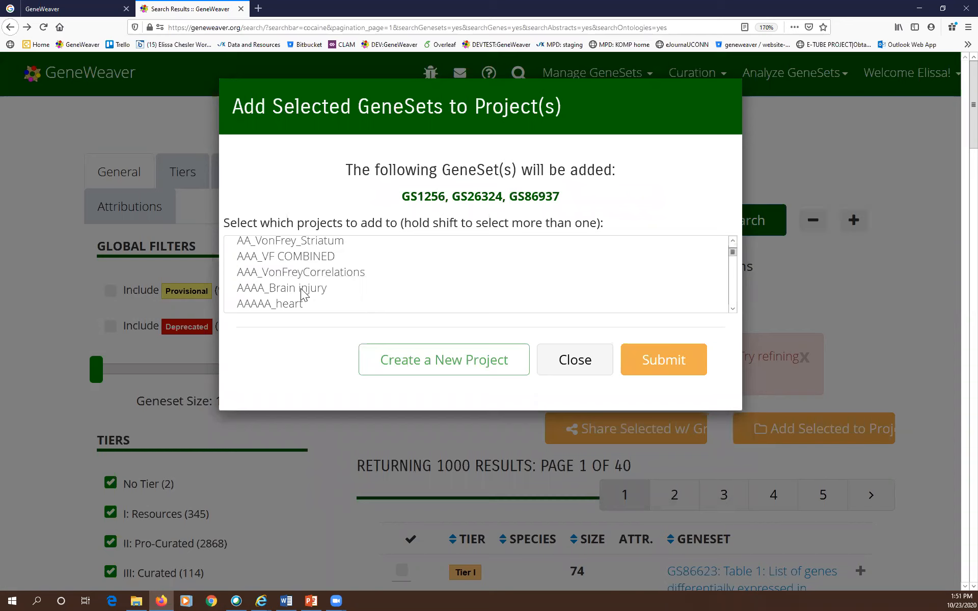
pyautogui.scroll(2, 305, 294)
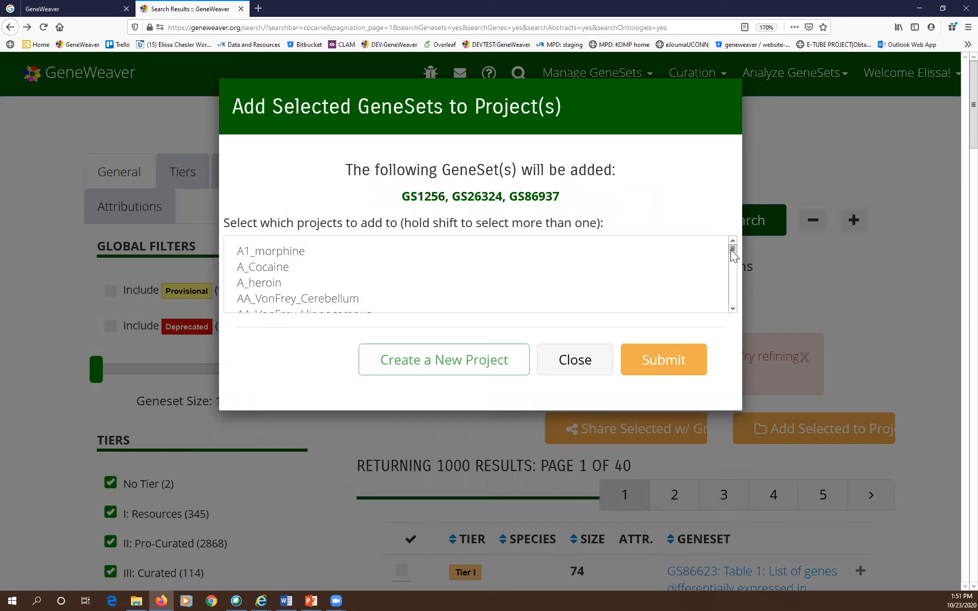
pyautogui.moveTo(730, 251); pyautogui.dragTo(729, 255)
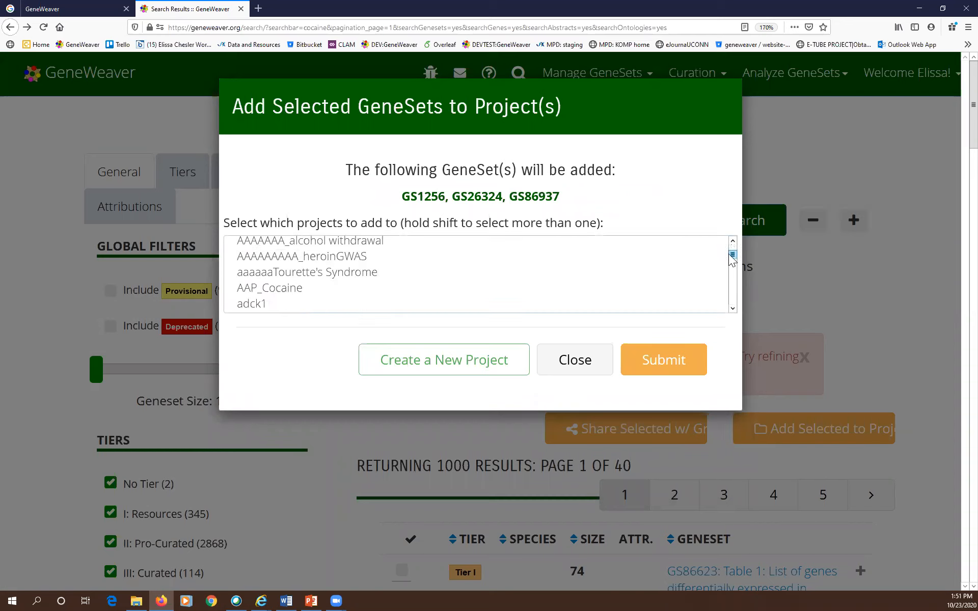
pyautogui.click(289, 289)
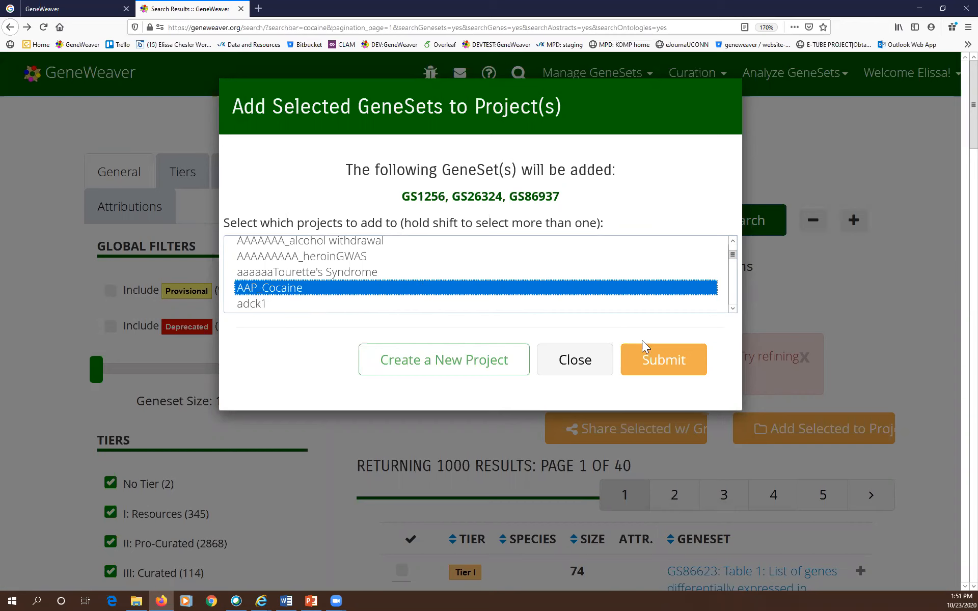
pyautogui.click(652, 352)
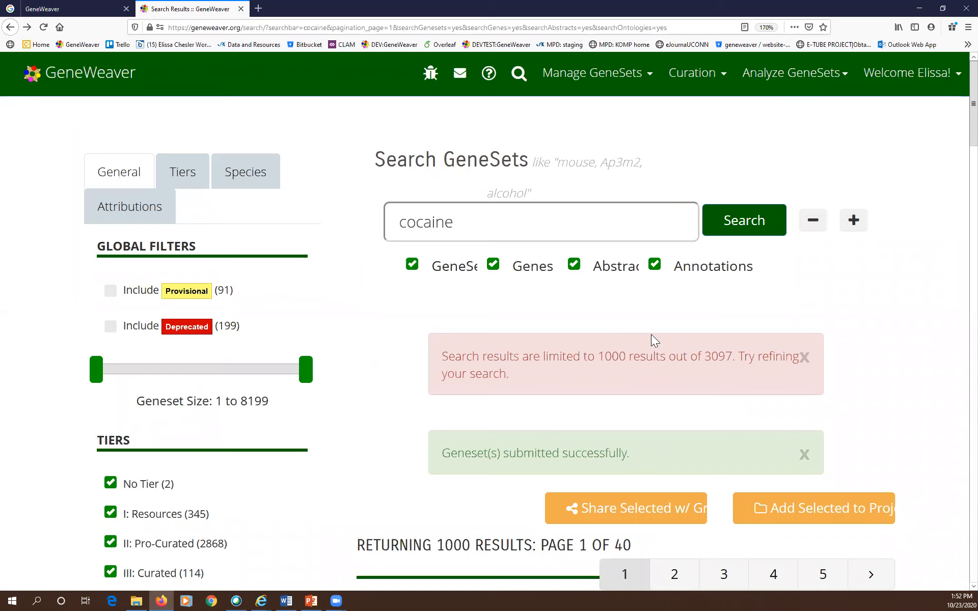
# Step: Open the page for analyzing GeneSets and expand the AAP_Cocaine project to list its GeneSets
pyautogui.moveTo(787, 74)
pyautogui.moveTo(787, 72); pyautogui.dragTo(785, 89)
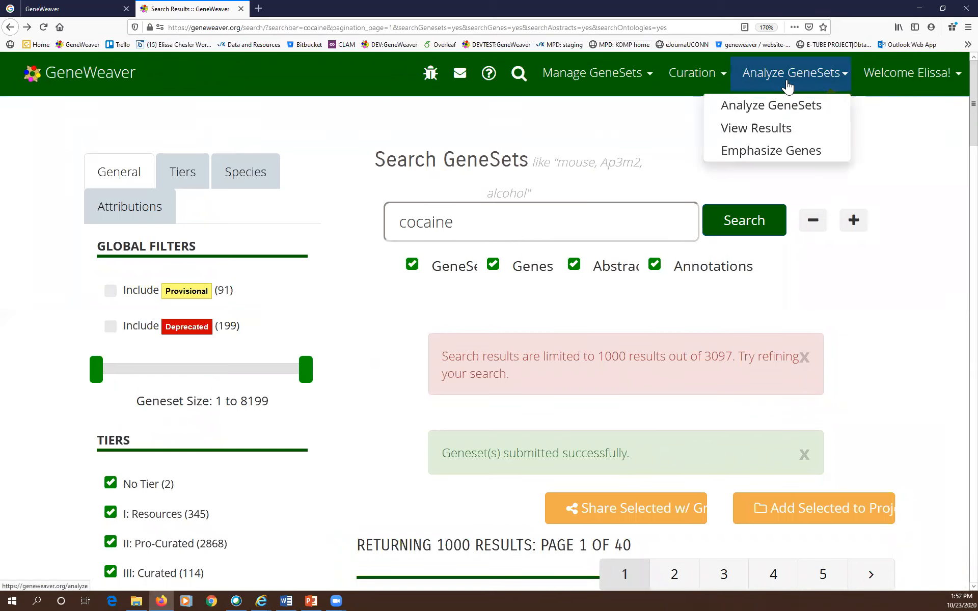
pyautogui.click(780, 107)
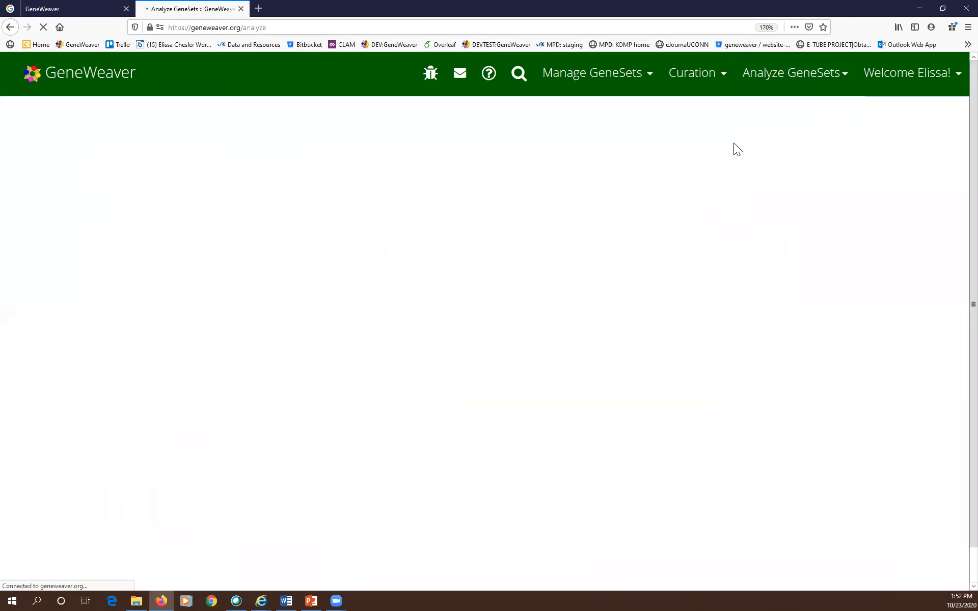
pyautogui.scroll(-5, 670, 222)
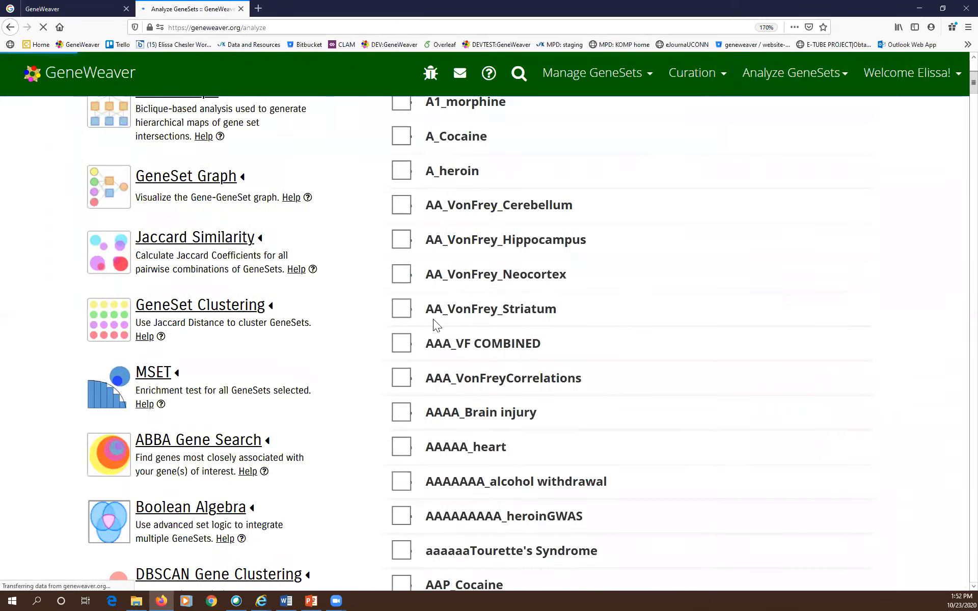
pyautogui.scroll(-4, 501, 469)
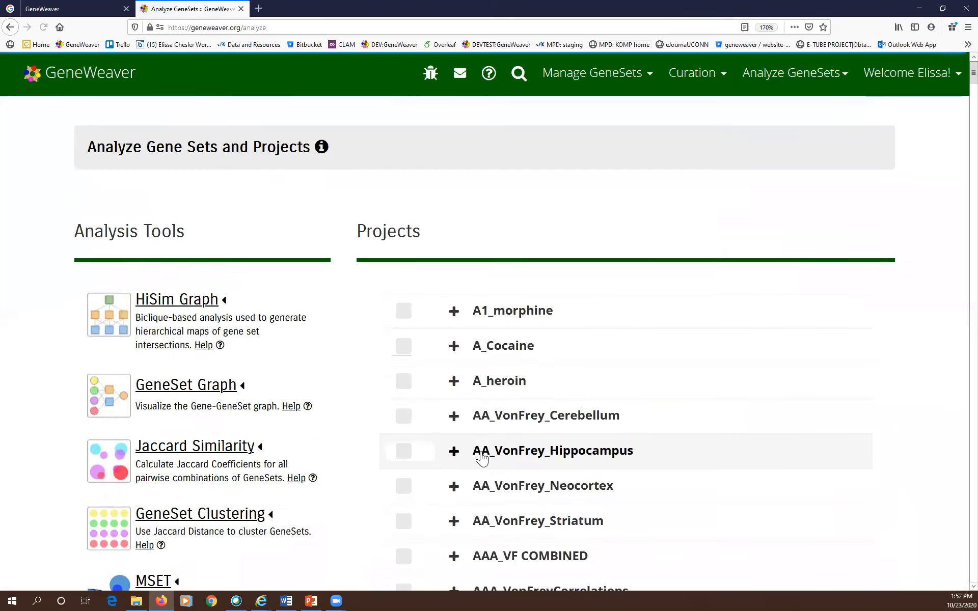
pyautogui.scroll(-3, 501, 472)
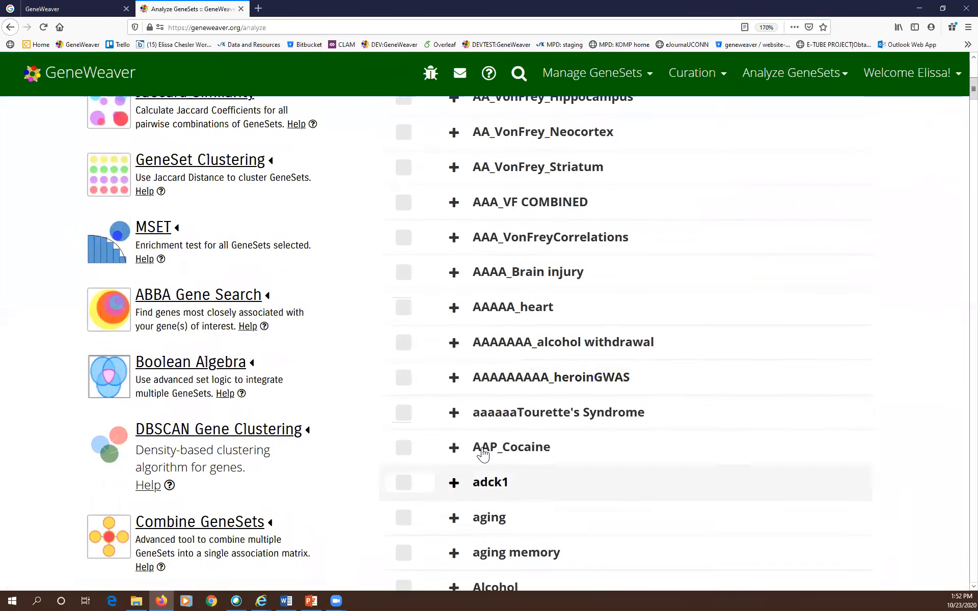
pyautogui.click(459, 455)
pyautogui.scroll(-4, 621, 371)
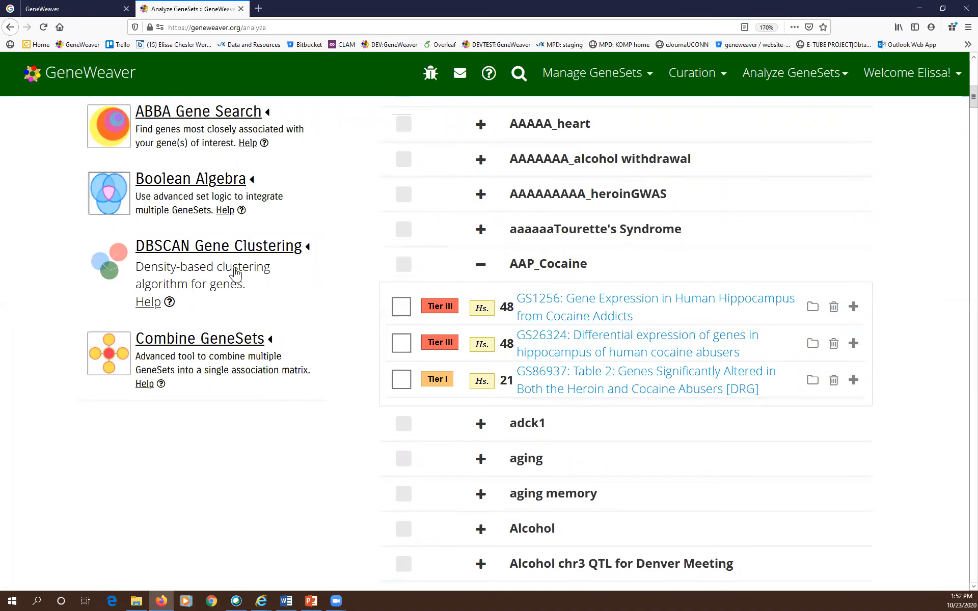
# Step: Expand the GeneSet Graph tool's options and review its homology, MinDegree and disconnected-suppression settings
pyautogui.scroll(7, 224, 194)
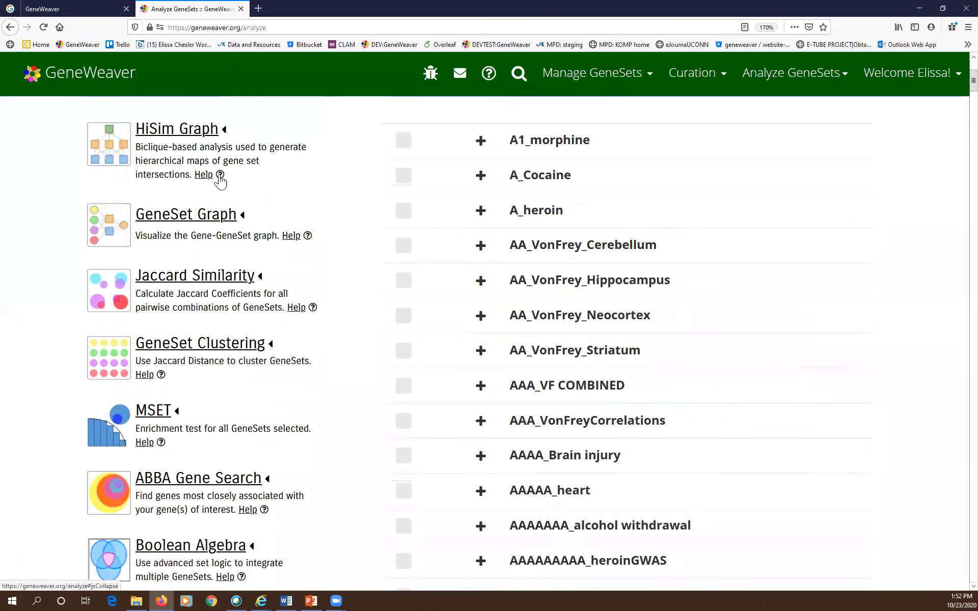
pyautogui.click(243, 215)
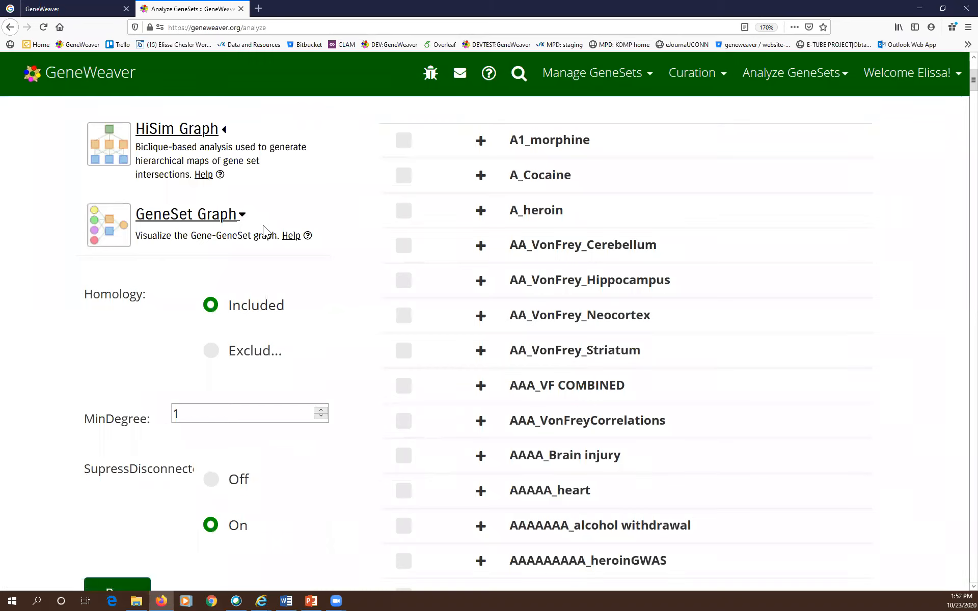
pyautogui.scroll(-2, 261, 227)
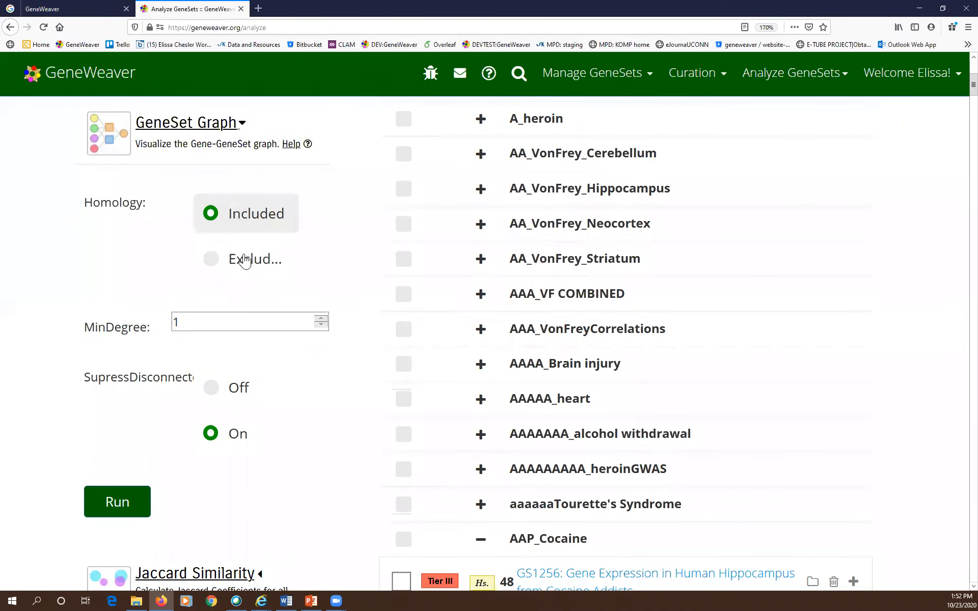
pyautogui.scroll(-2, 240, 240)
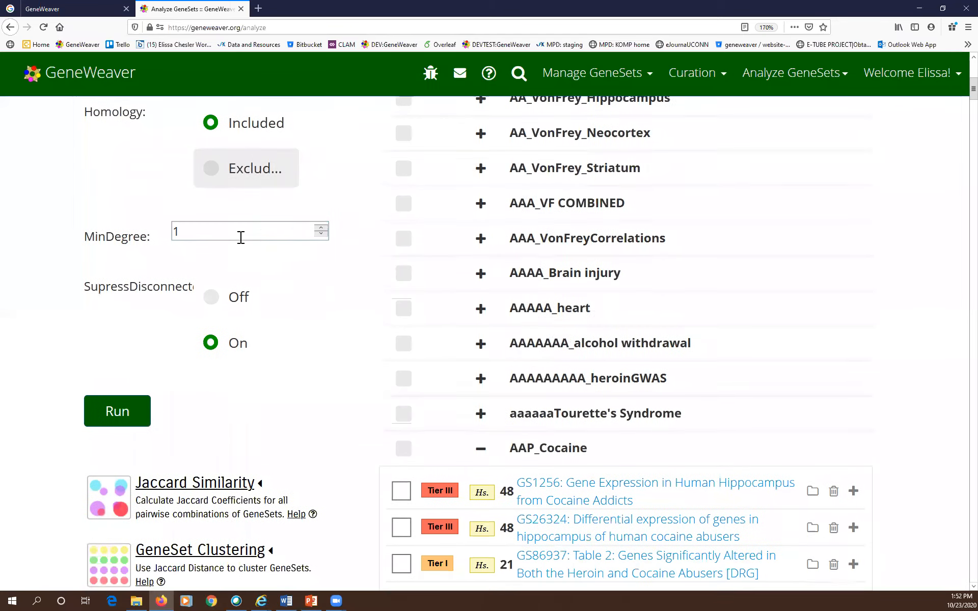
pyautogui.scroll(-4, 232, 270)
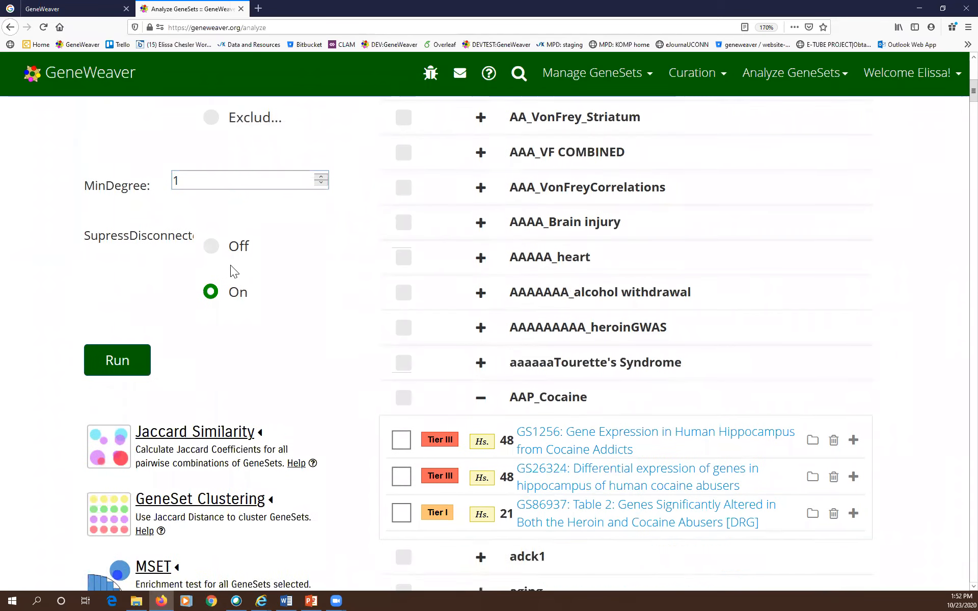
pyautogui.scroll(2, 232, 270)
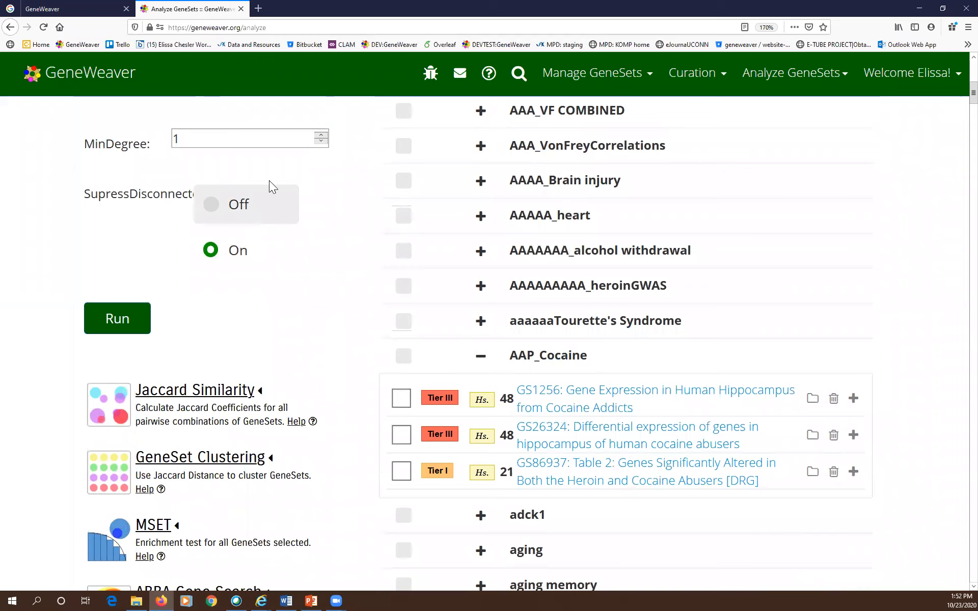
# Step: Consult the example figure in the GeneSet Graph help documentation and return to the analysis page
pyautogui.click(93, 9)
pyautogui.scroll(-6, 417, 365)
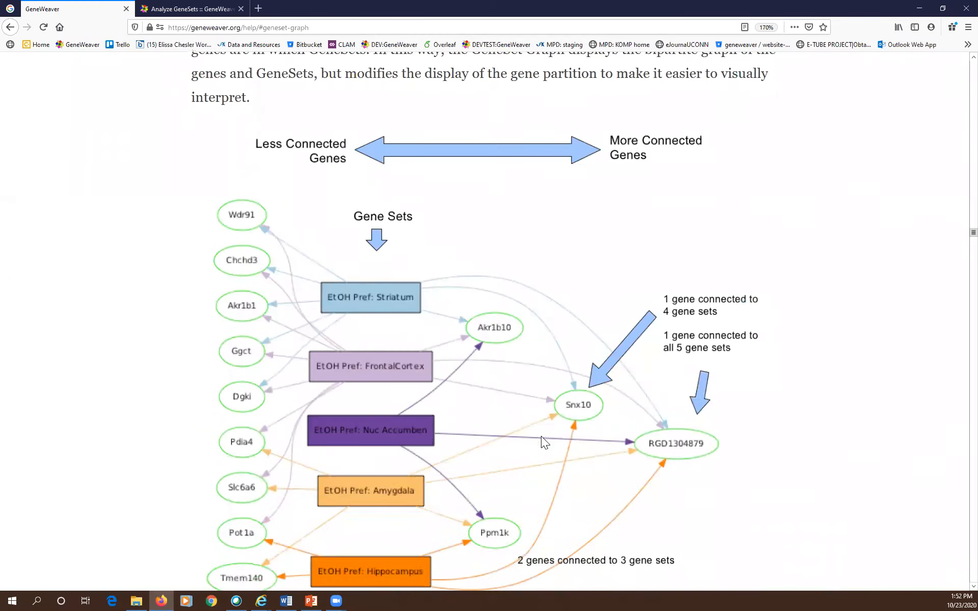
pyautogui.scroll(-2, 556, 453)
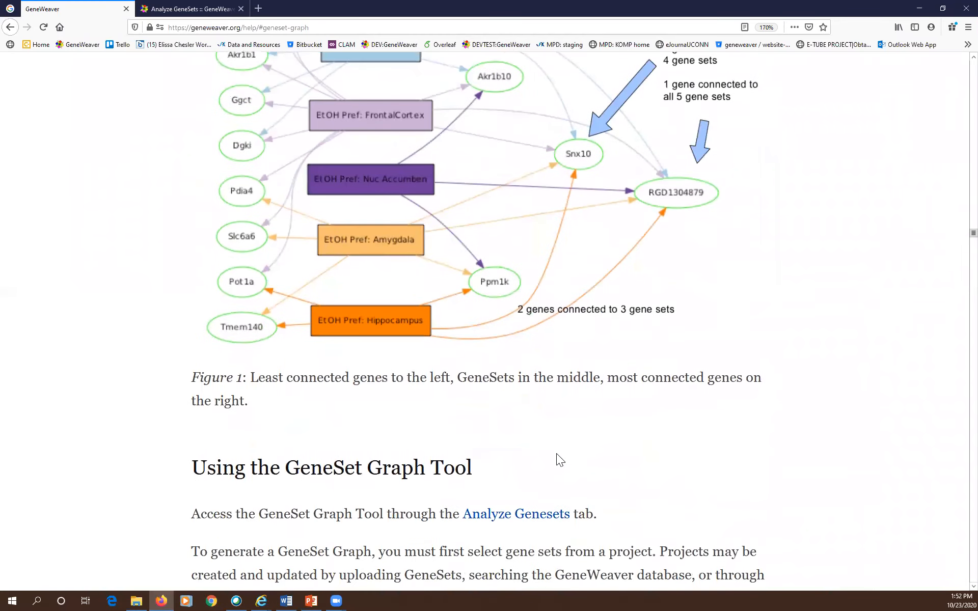
pyautogui.click(165, 7)
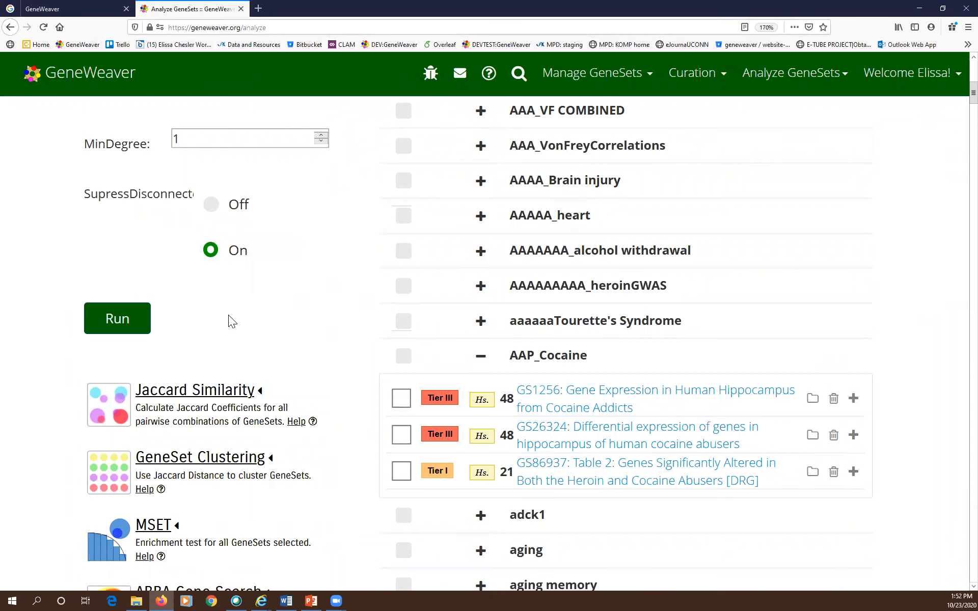
# Step: Select all three GeneSets in AAP_Cocaine and run GeneSet Graph with homology included, MinDegree 1 and disconnected suppression on
pyautogui.scroll(4, 246, 332)
pyautogui.scroll(-2, 192, 367)
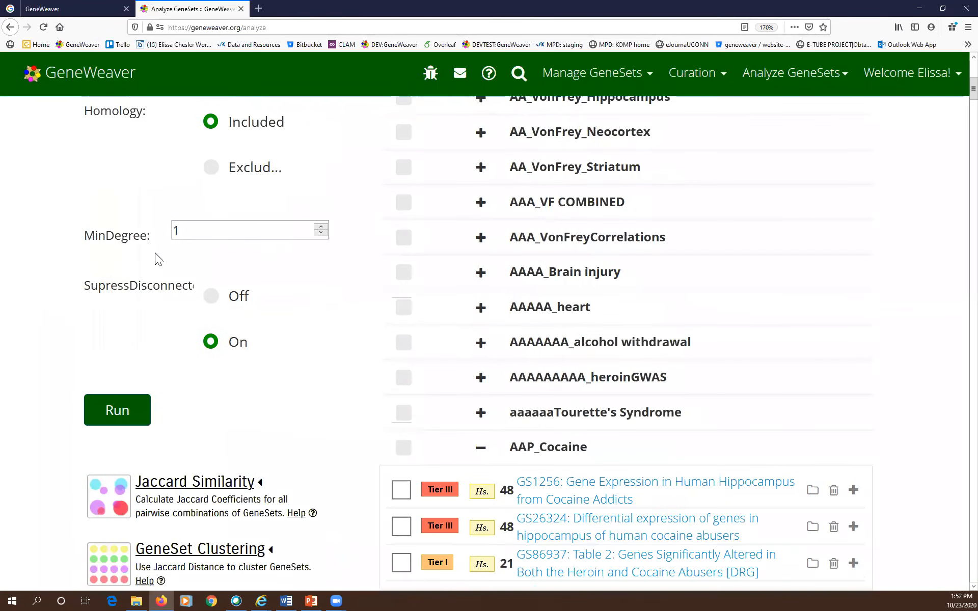
pyautogui.scroll(-2, 153, 270)
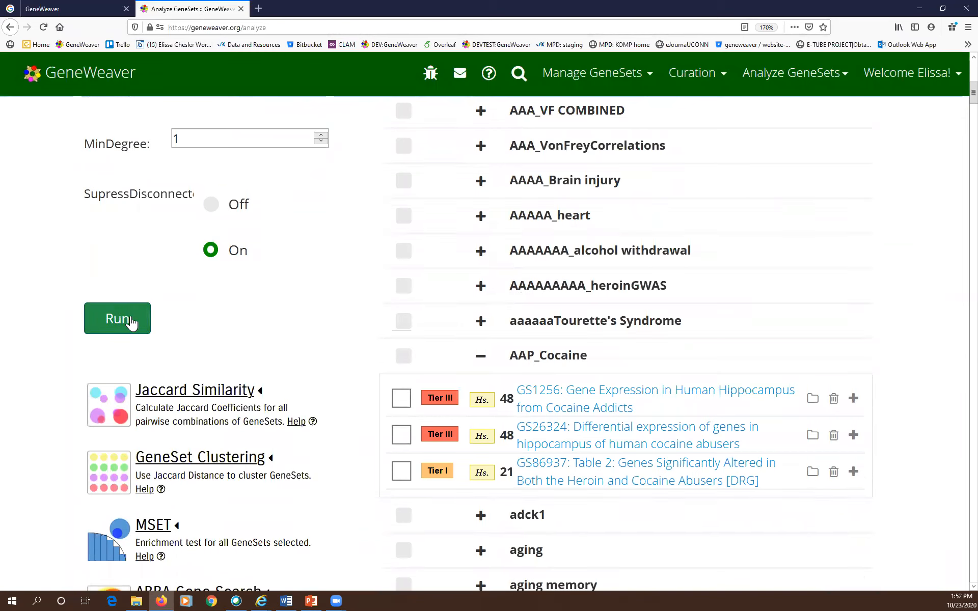
pyautogui.scroll(-2, 131, 322)
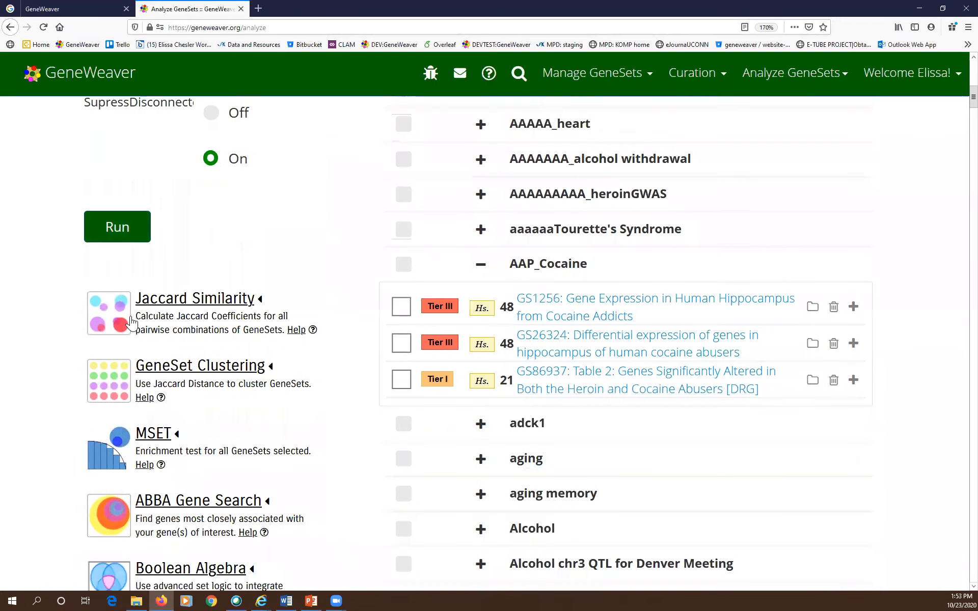
pyautogui.click(398, 309)
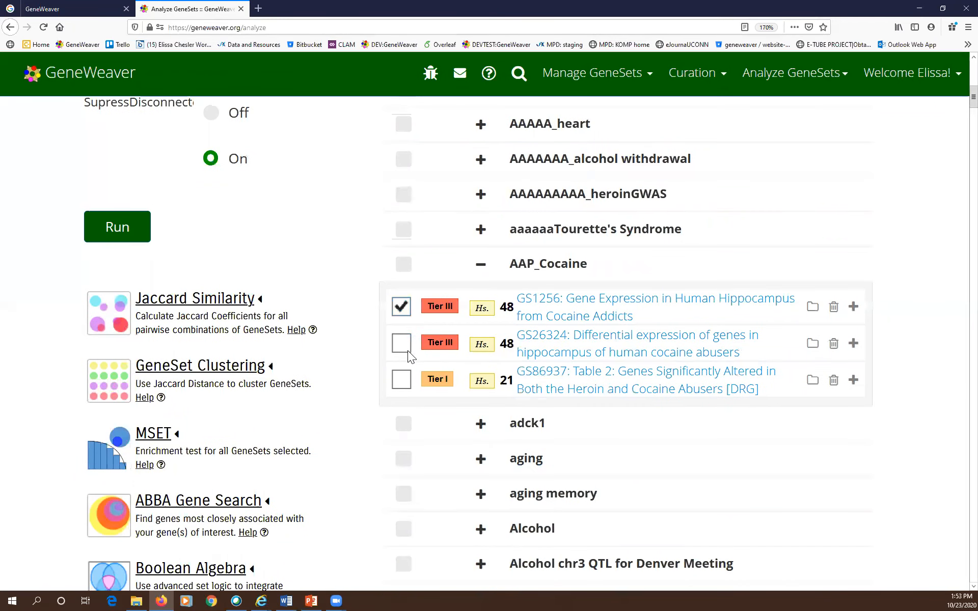
pyautogui.click(405, 382)
pyautogui.scroll(4, 193, 244)
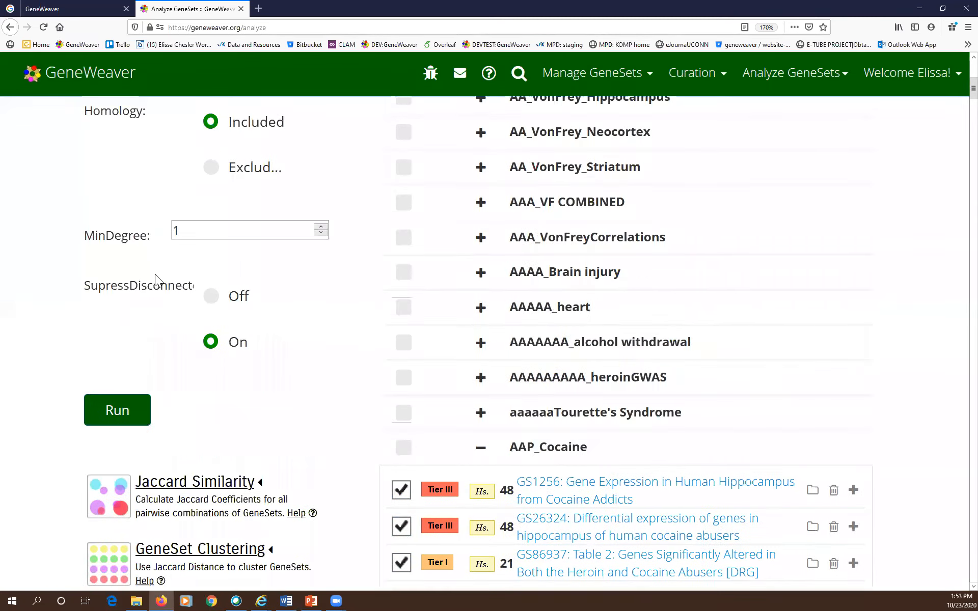
pyautogui.scroll(-2, 155, 274)
pyautogui.click(113, 320)
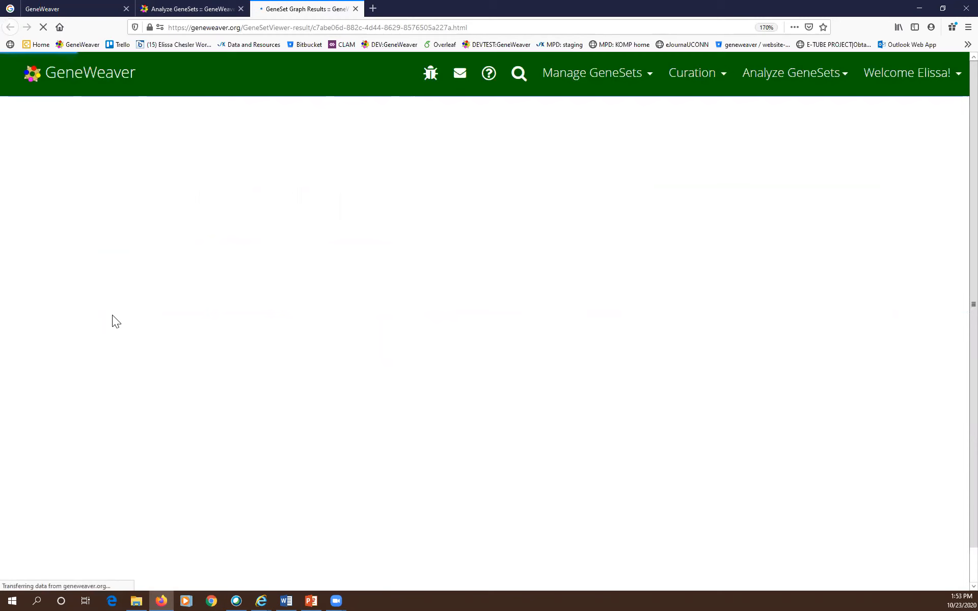
# Step: Examine the GeneSet Graph results for how genes connect to the three cocaine GeneSets
pyautogui.scroll(-5, 525, 285)
pyautogui.scroll(-7, 513, 463)
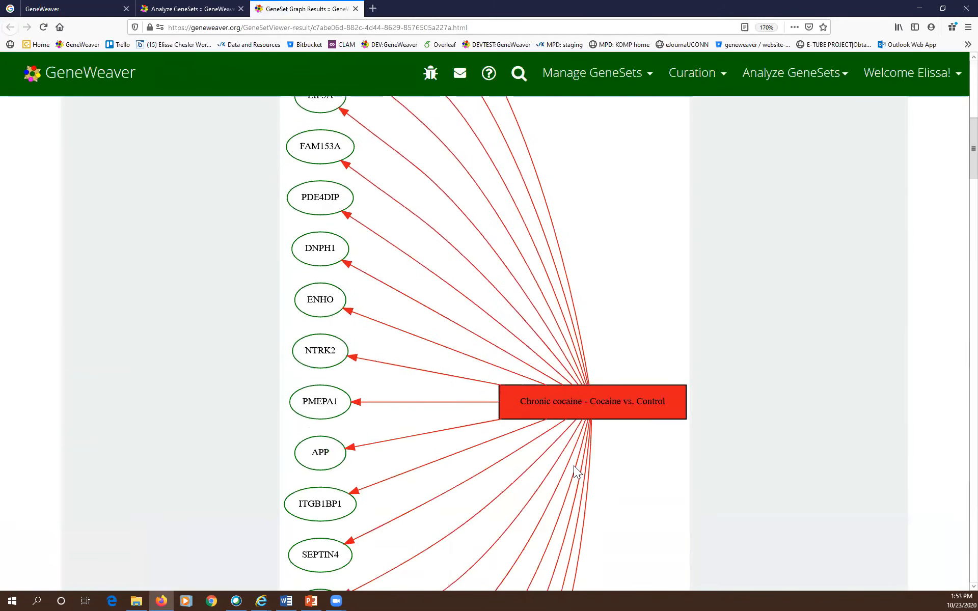
pyautogui.scroll(-14, 574, 466)
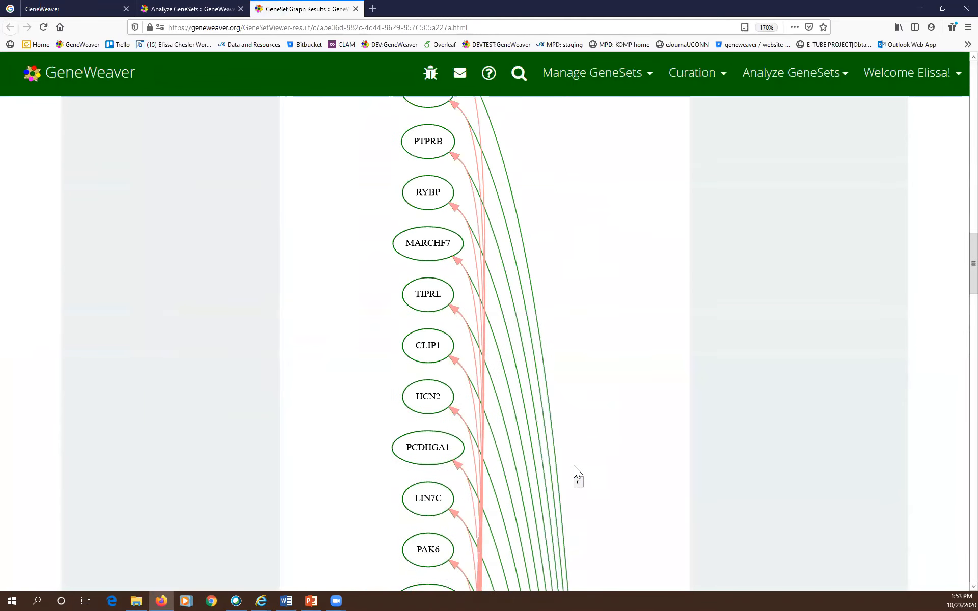
pyautogui.scroll(11, 574, 466)
pyautogui.scroll(9, 573, 466)
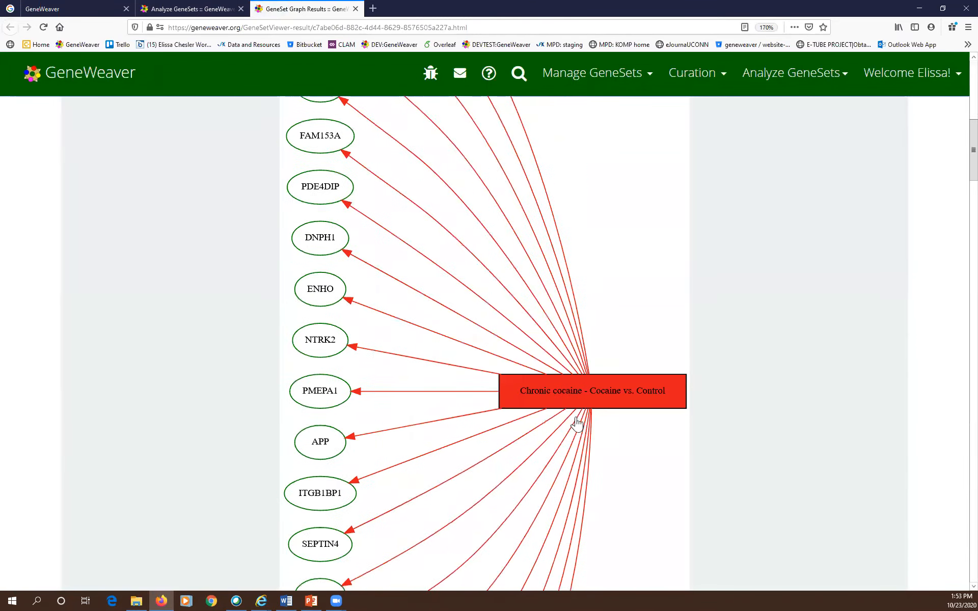
pyautogui.scroll(-16, 399, 389)
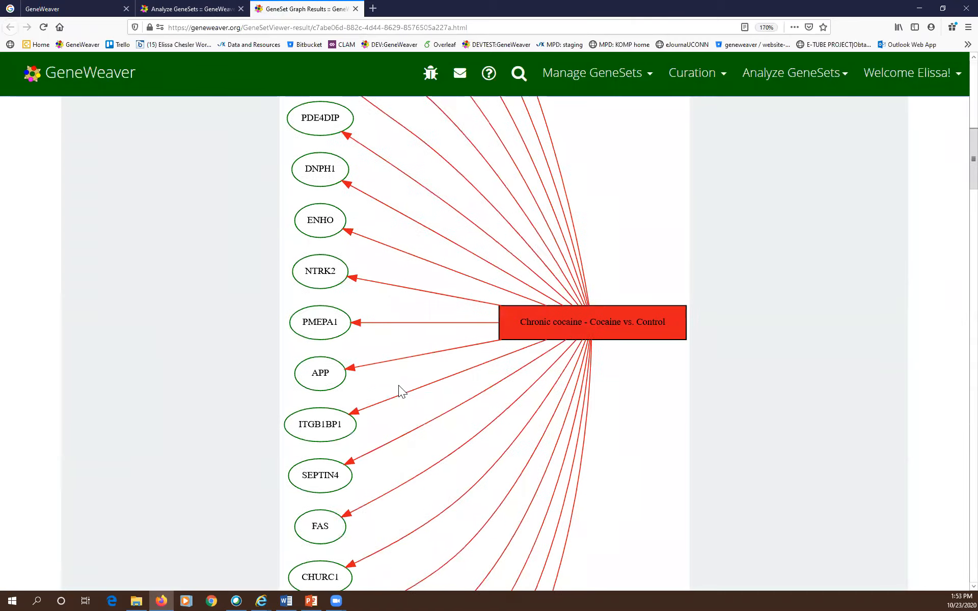
pyautogui.scroll(-20, 528, 404)
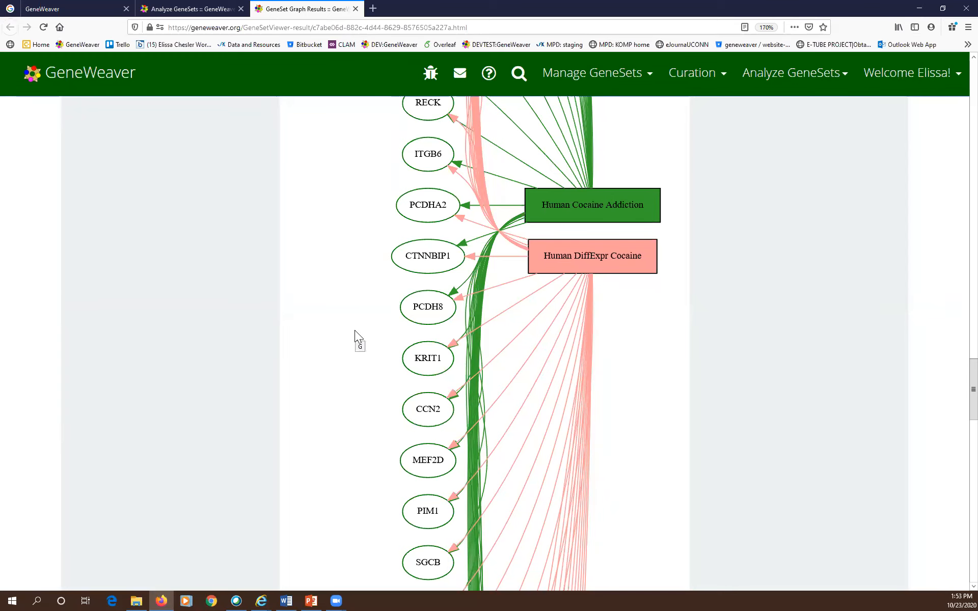
# Step: Open the publication search and assignment page, and check the PubMed results for the Addiction generator's query
pyautogui.scroll(20, 774, 265)
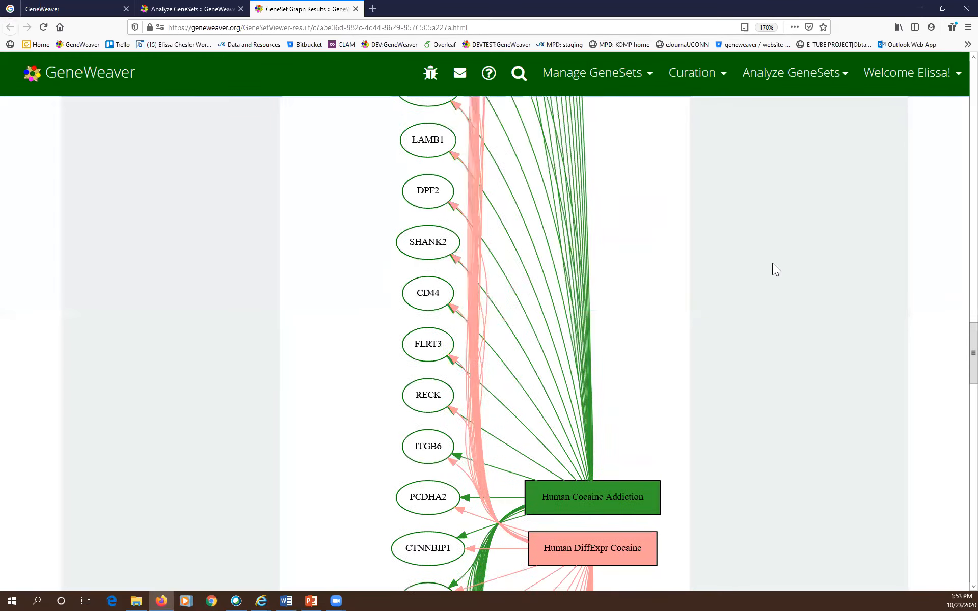
pyautogui.scroll(5, 773, 263)
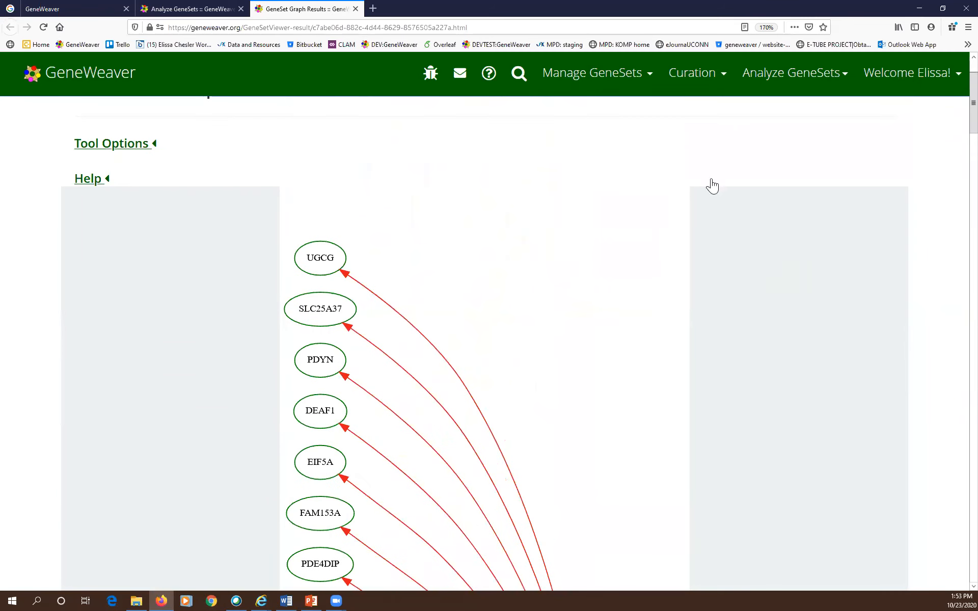
pyautogui.click(710, 81)
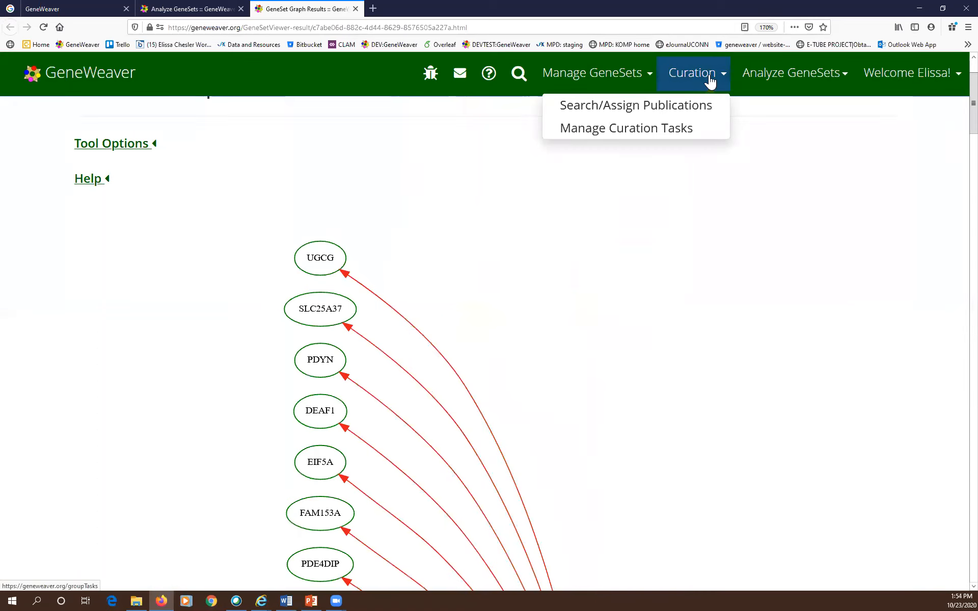
pyautogui.click(698, 107)
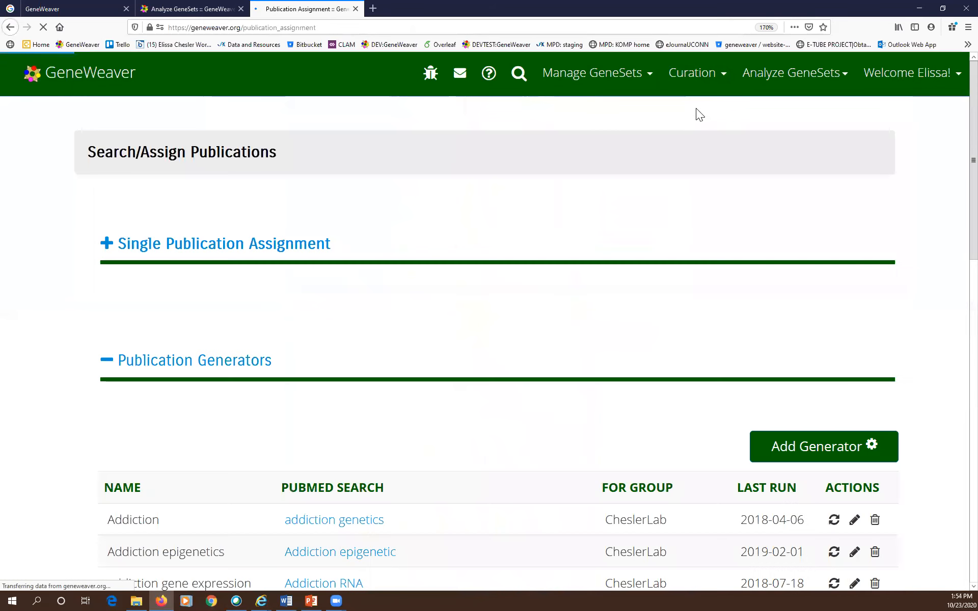
pyautogui.scroll(-4, 637, 230)
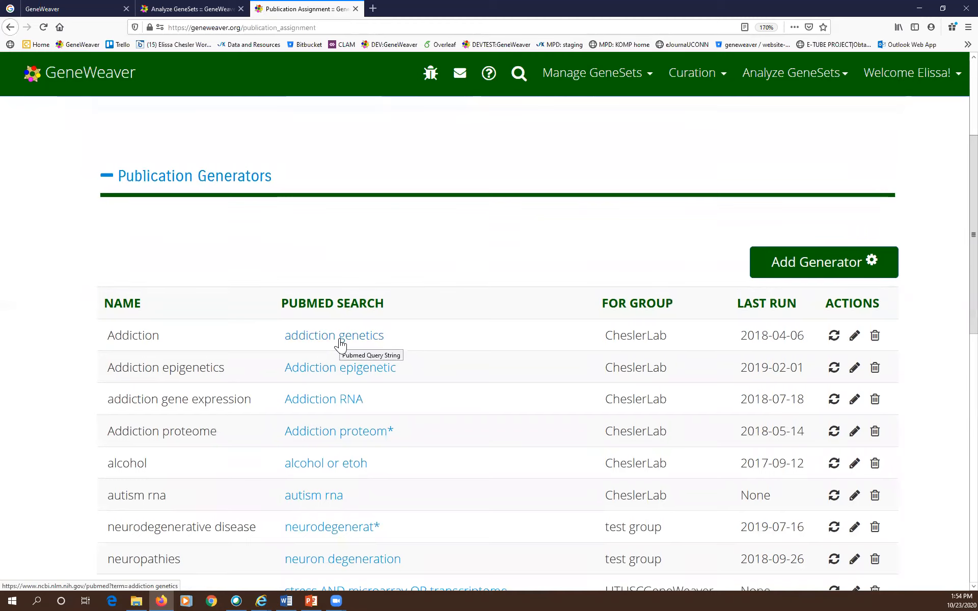
pyautogui.click(340, 342)
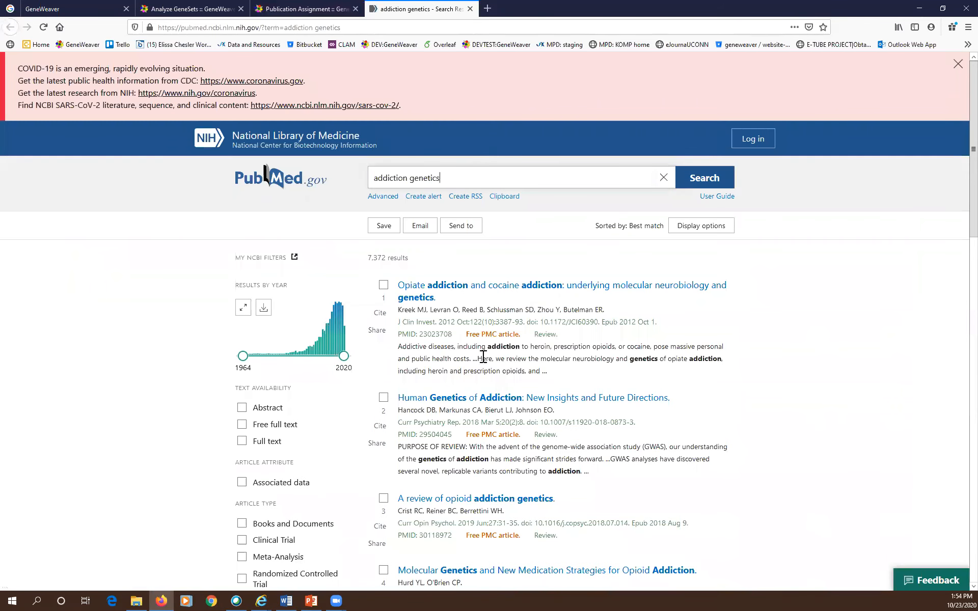
pyautogui.click(303, 9)
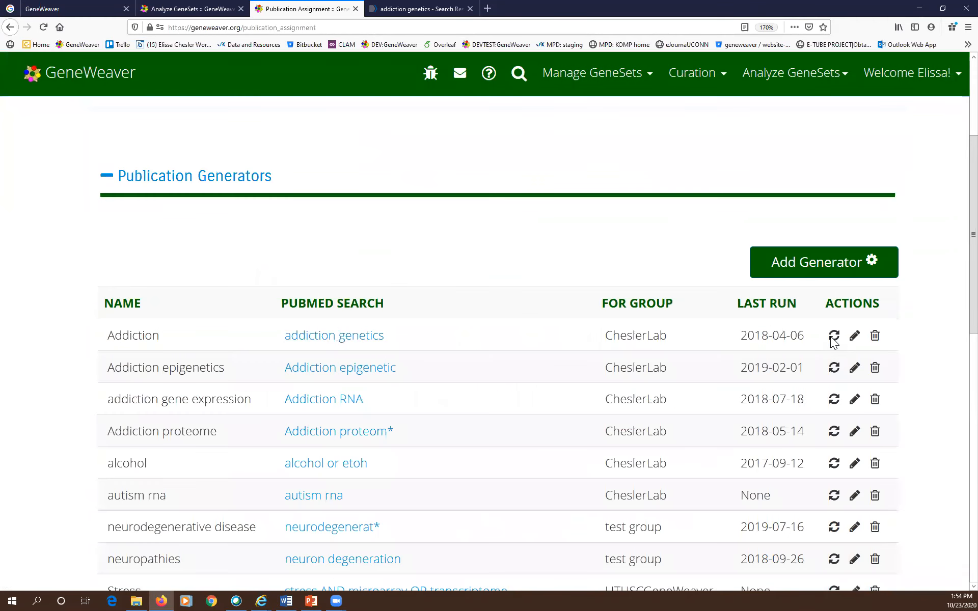
# Step: Run the Addiction publication generator and select the publication on hippocampal subfield volumes in bipolar disorder from its listing
pyautogui.click(834, 337)
pyautogui.scroll(-2, 528, 340)
pyautogui.scroll(-3, 525, 337)
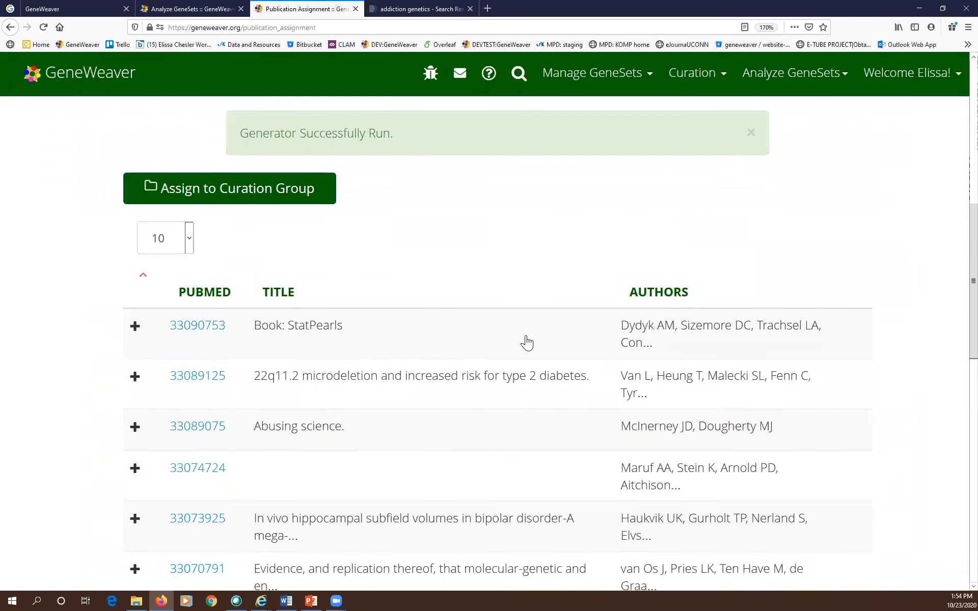
pyautogui.scroll(-3, 509, 326)
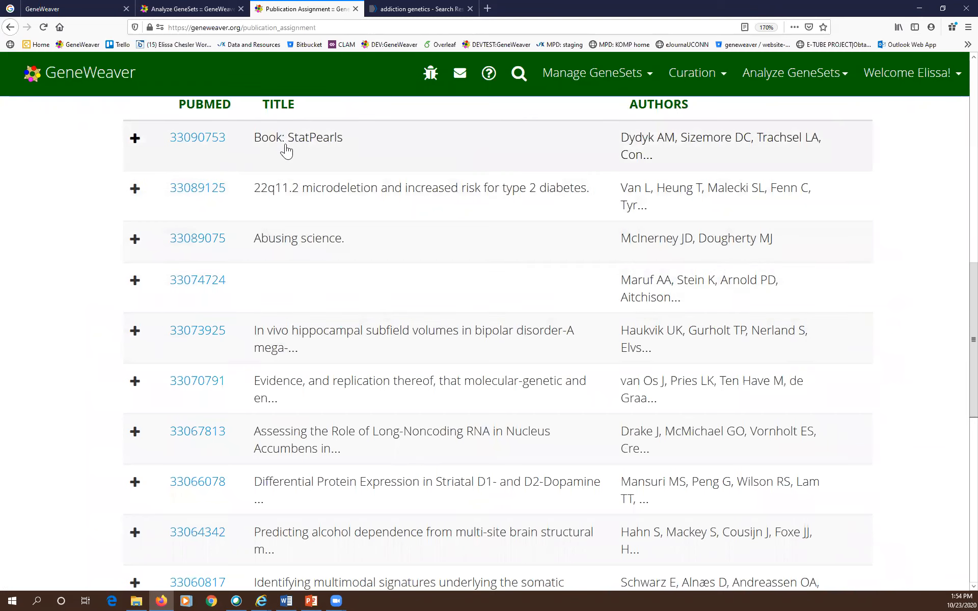
pyautogui.click(340, 335)
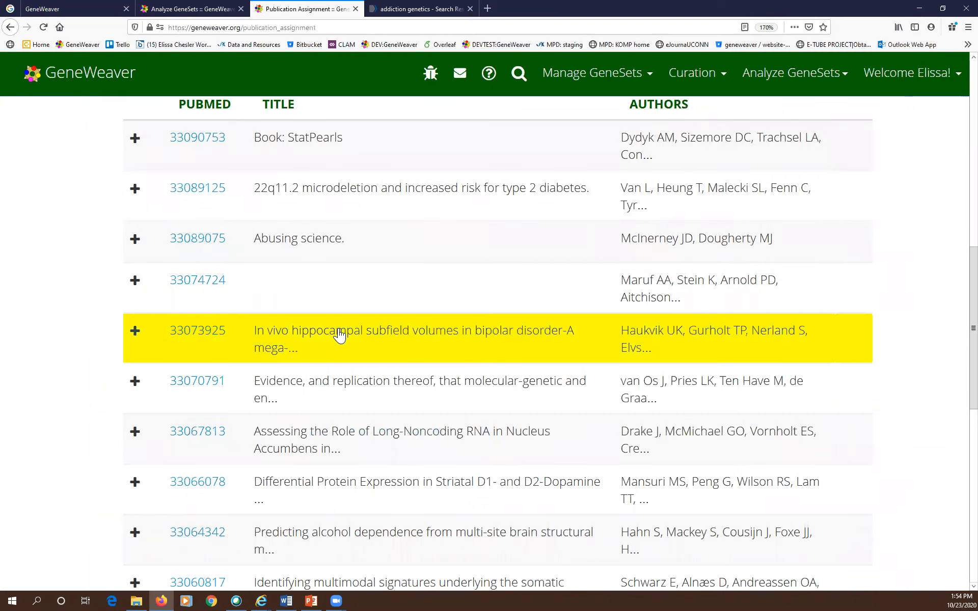
pyautogui.scroll(3, 451, 328)
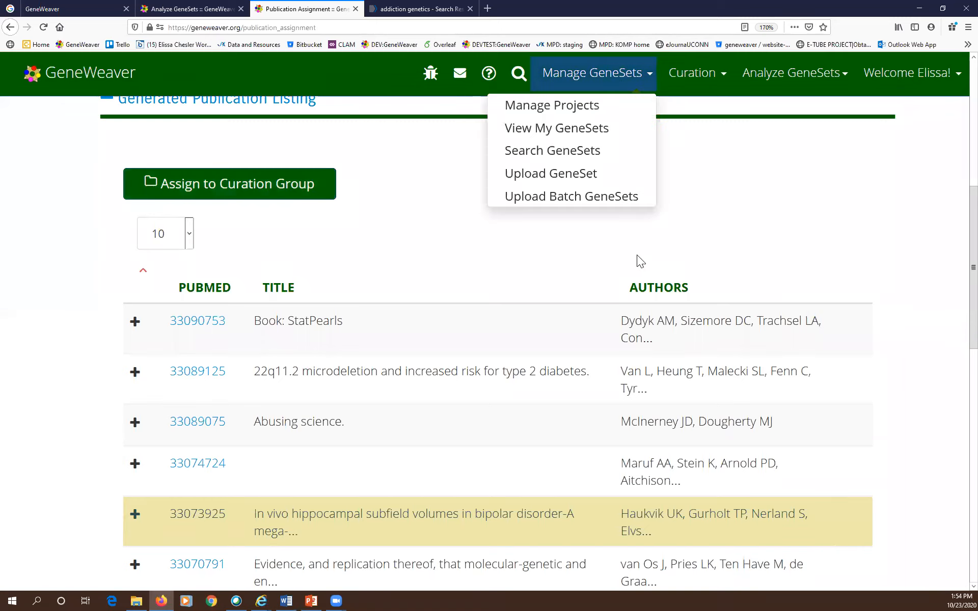
pyautogui.scroll(6, 532, 293)
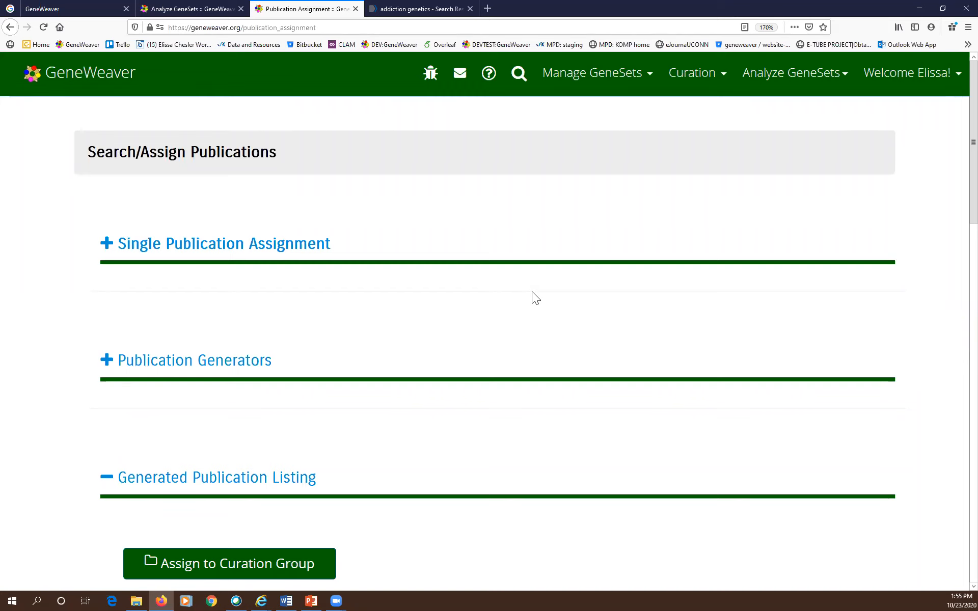
# Step: Open the account settings and review the groups the account administers and the groups it is a member of
pyautogui.click(929, 74)
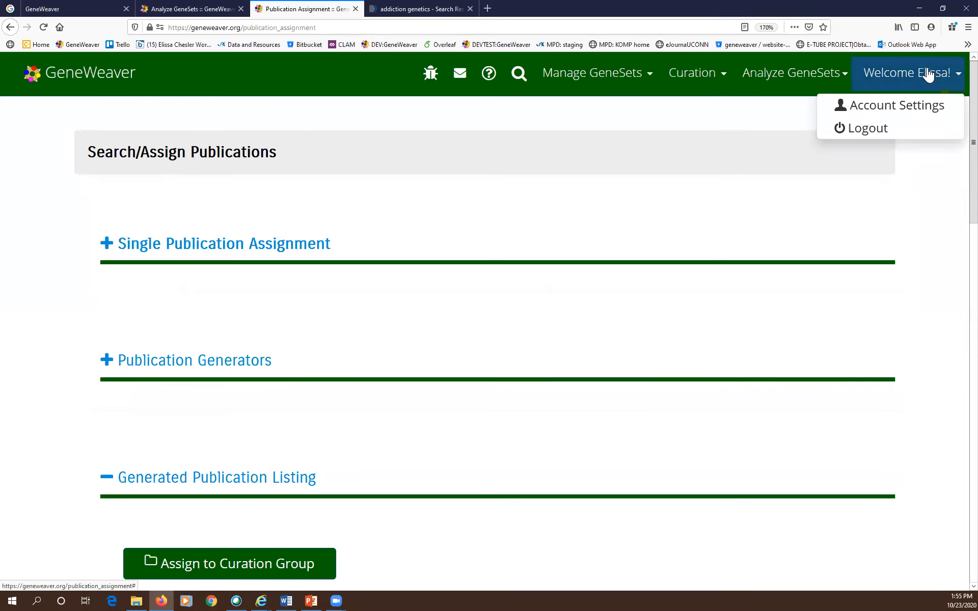
pyautogui.click(919, 113)
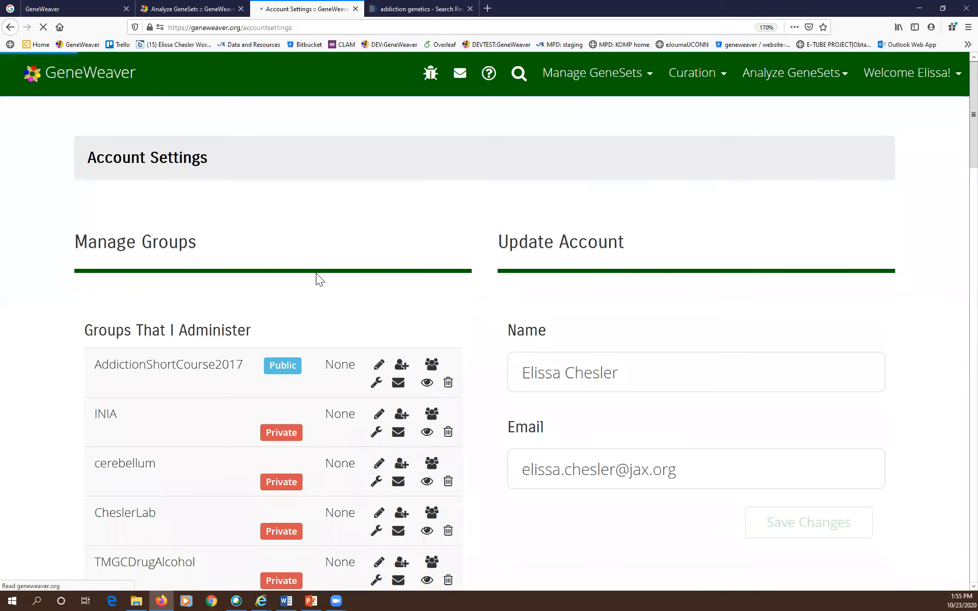
pyautogui.click(957, 75)
pyautogui.click(957, 74)
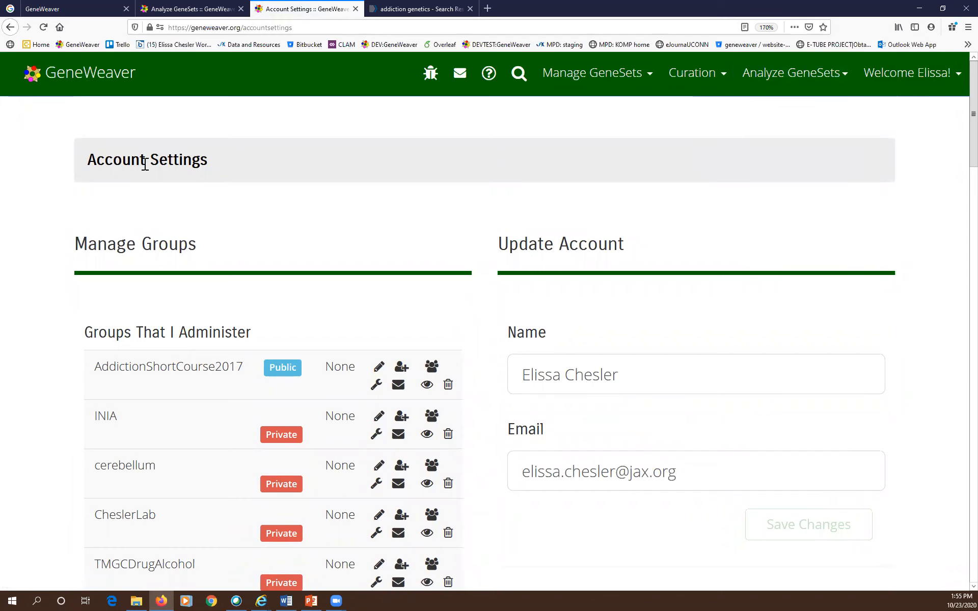
pyautogui.scroll(-4, 161, 204)
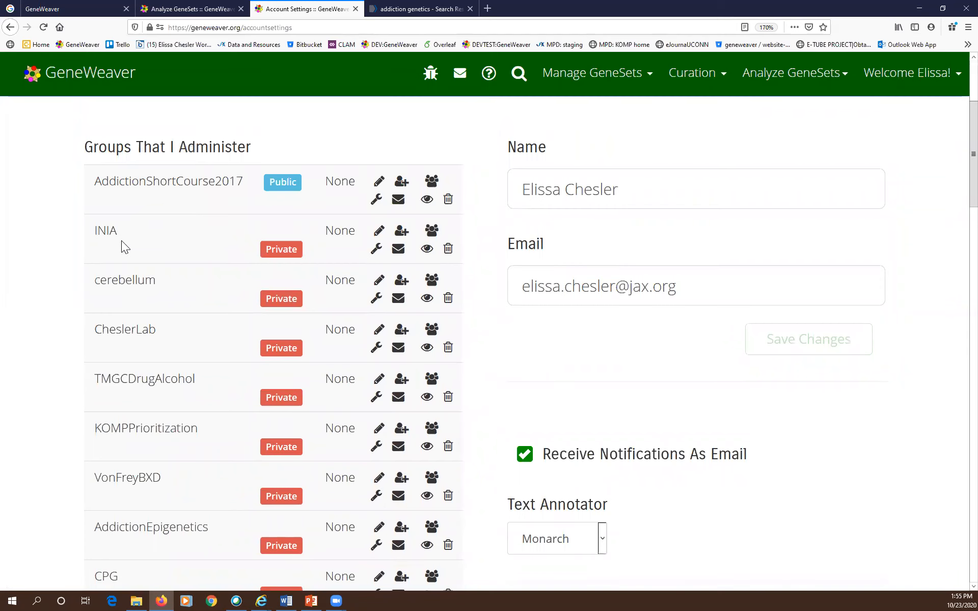
pyautogui.scroll(-2, 122, 241)
pyautogui.scroll(-2, 121, 287)
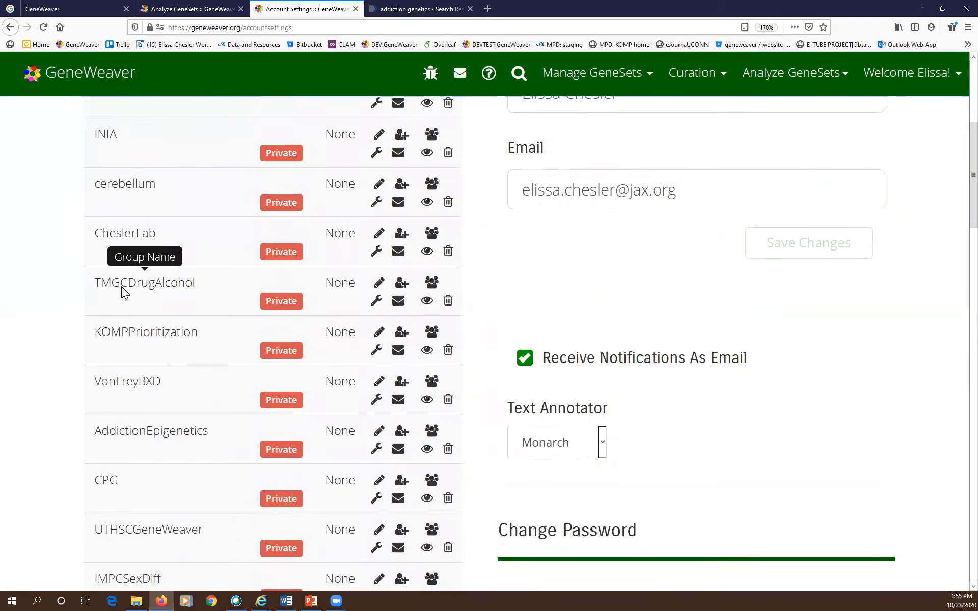
pyautogui.scroll(-2, 131, 265)
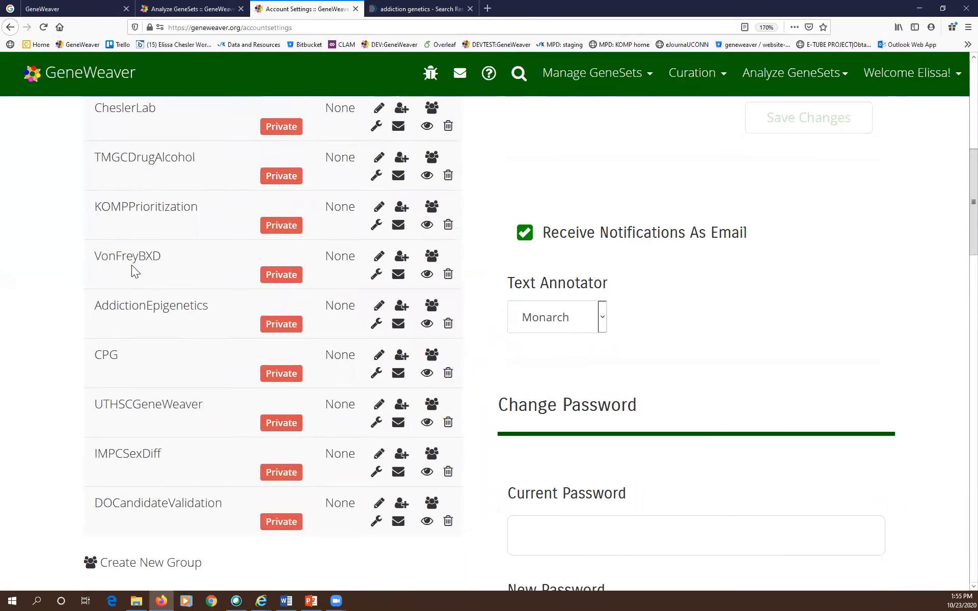
pyautogui.scroll(-8, 171, 261)
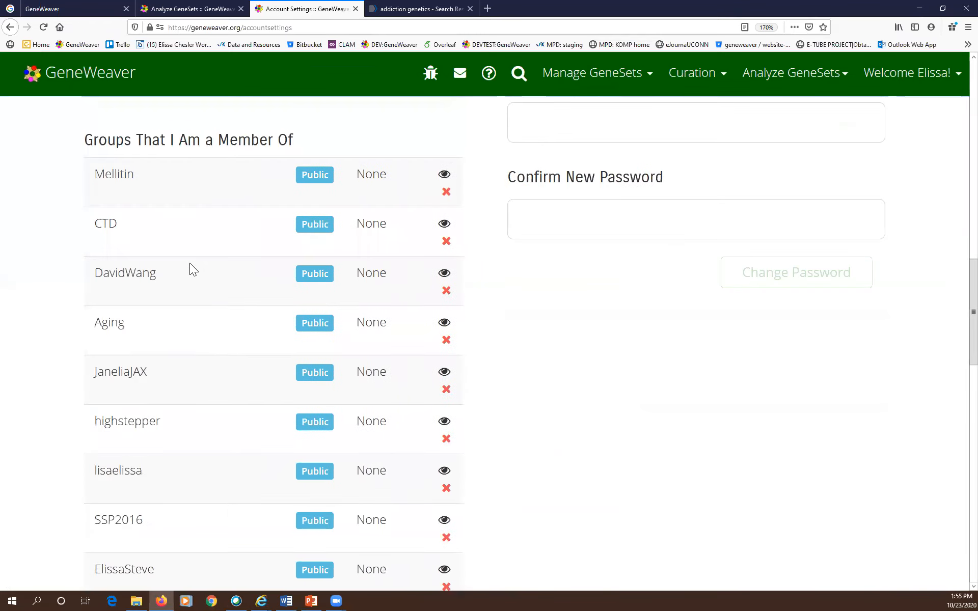
pyautogui.scroll(-6, 168, 216)
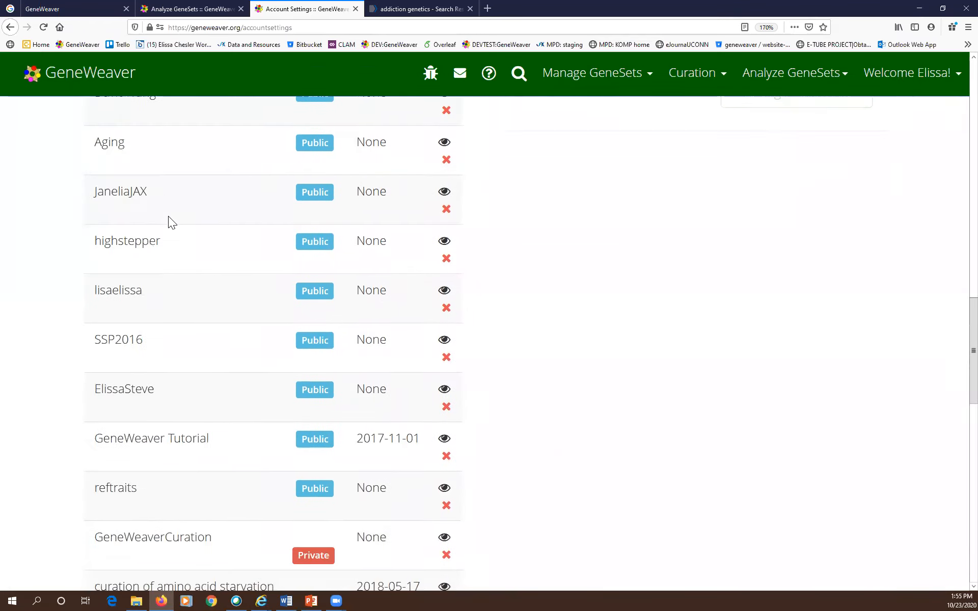
pyautogui.scroll(15, 168, 219)
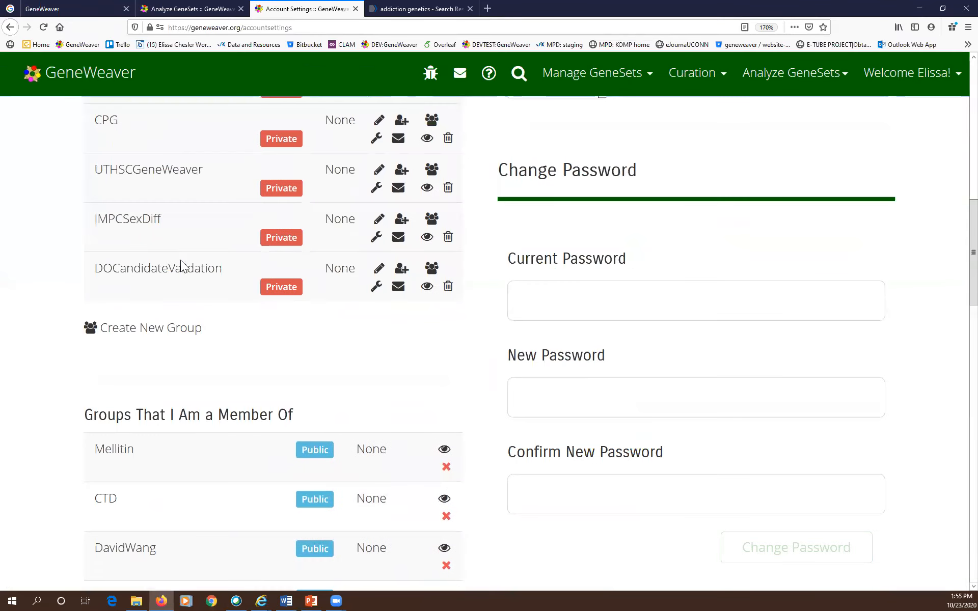
pyautogui.scroll(4, 689, 424)
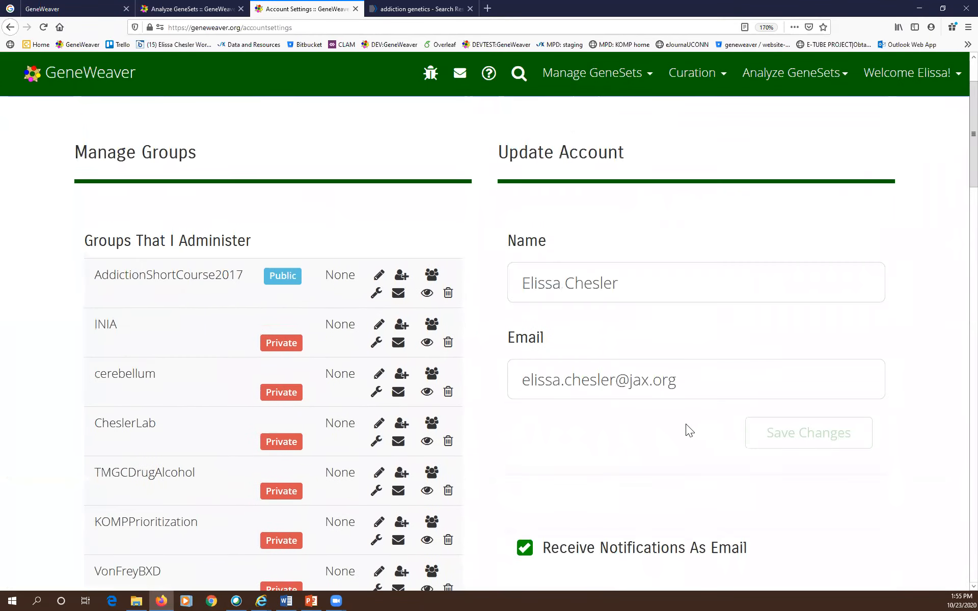
# Step: Generate a new API key for the account in the account settings
pyautogui.scroll(-1, 677, 424)
pyautogui.scroll(-2, 658, 404)
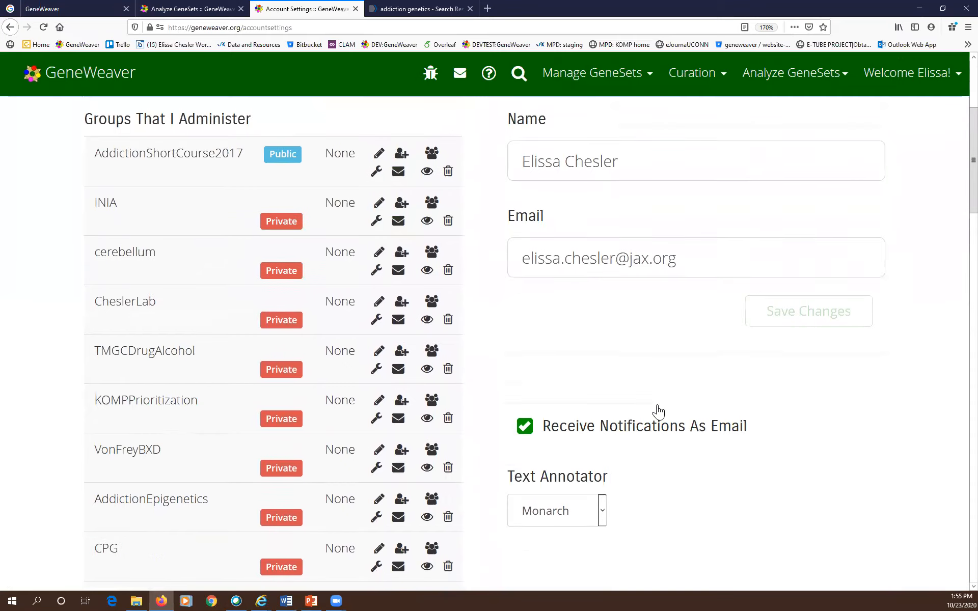
pyautogui.scroll(-8, 665, 414)
pyautogui.scroll(-15, 630, 373)
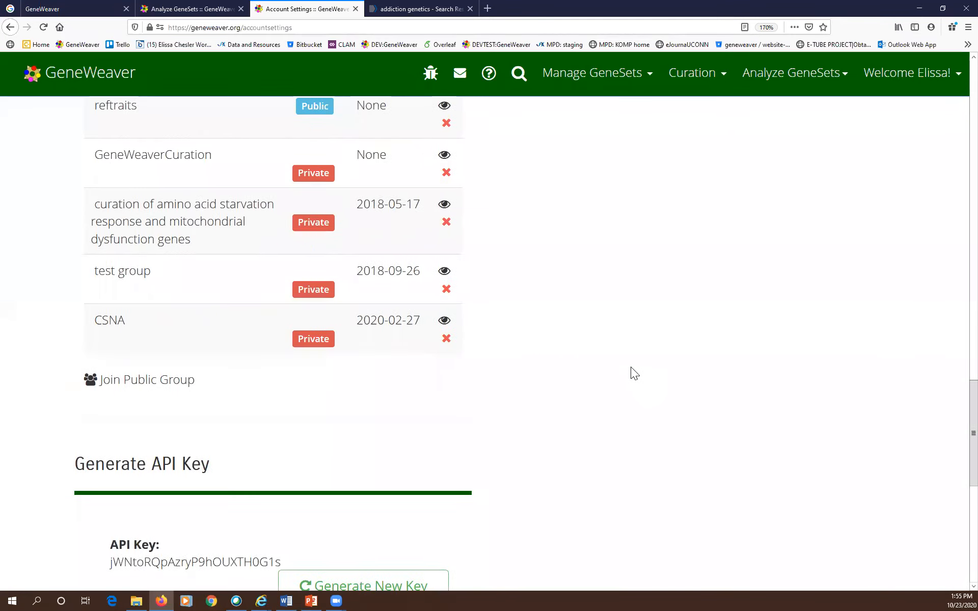
pyautogui.scroll(2, 619, 371)
pyautogui.click(363, 244)
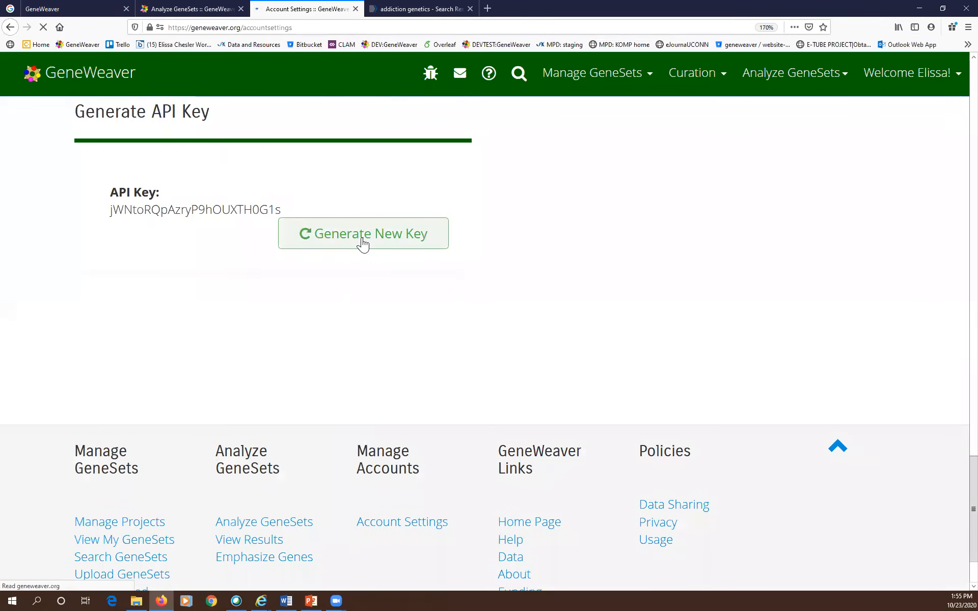
pyautogui.scroll(-9, 720, 307)
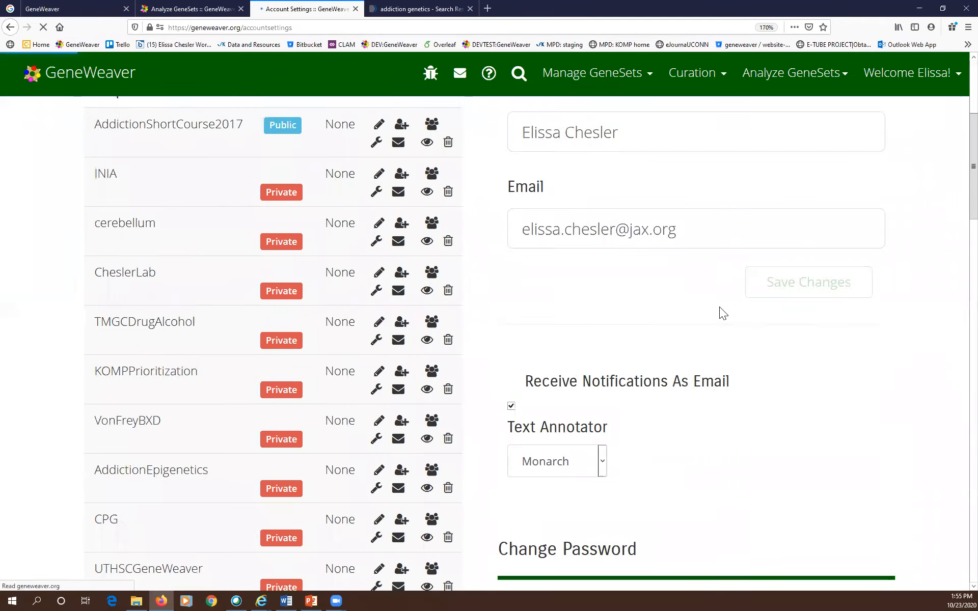
# Step: Review the email notification setting, the Text Annotator choices and the password change section in the account settings
pyautogui.scroll(5, 720, 306)
pyautogui.scroll(-8, 578, 360)
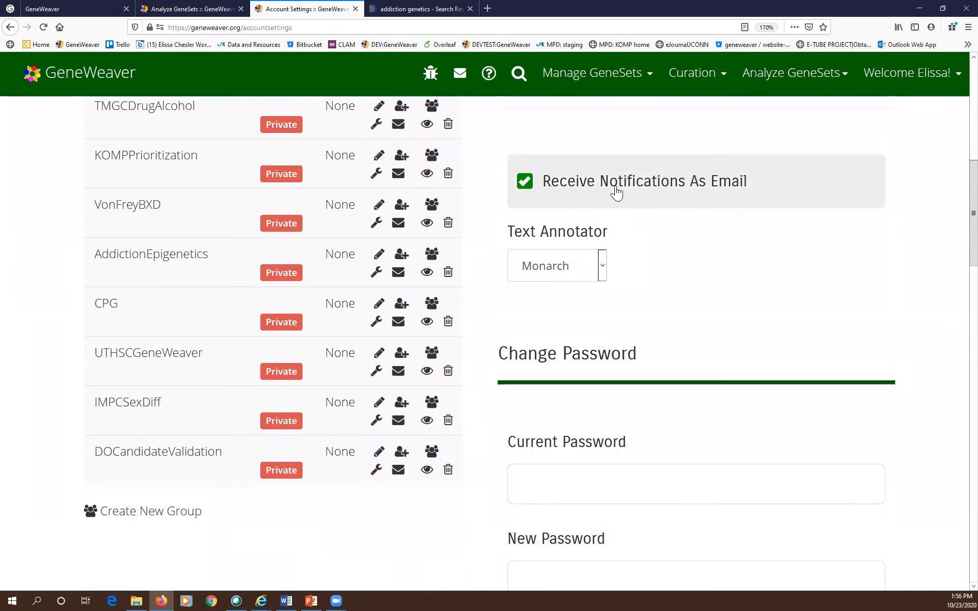
pyautogui.click(603, 271)
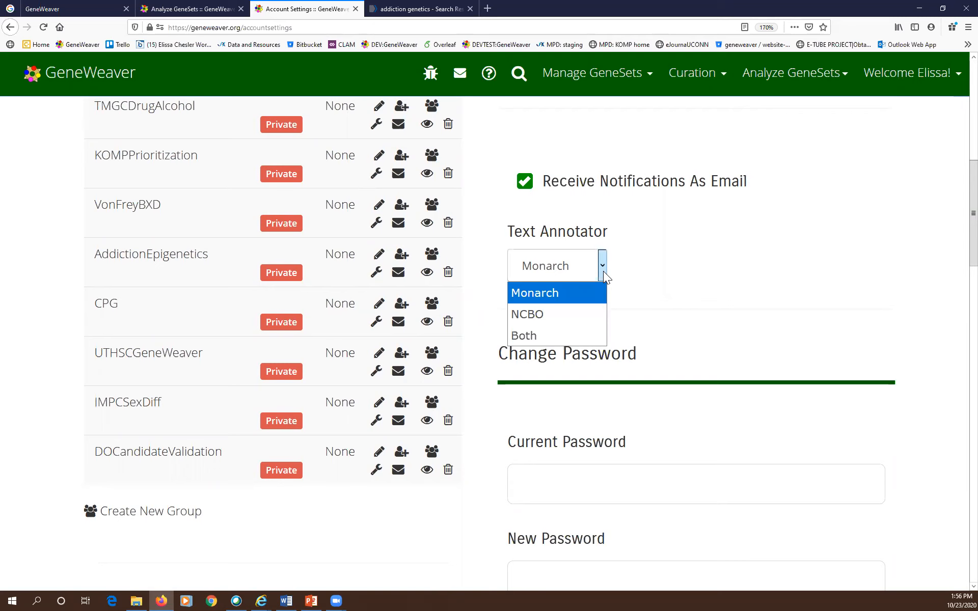
pyautogui.click(681, 242)
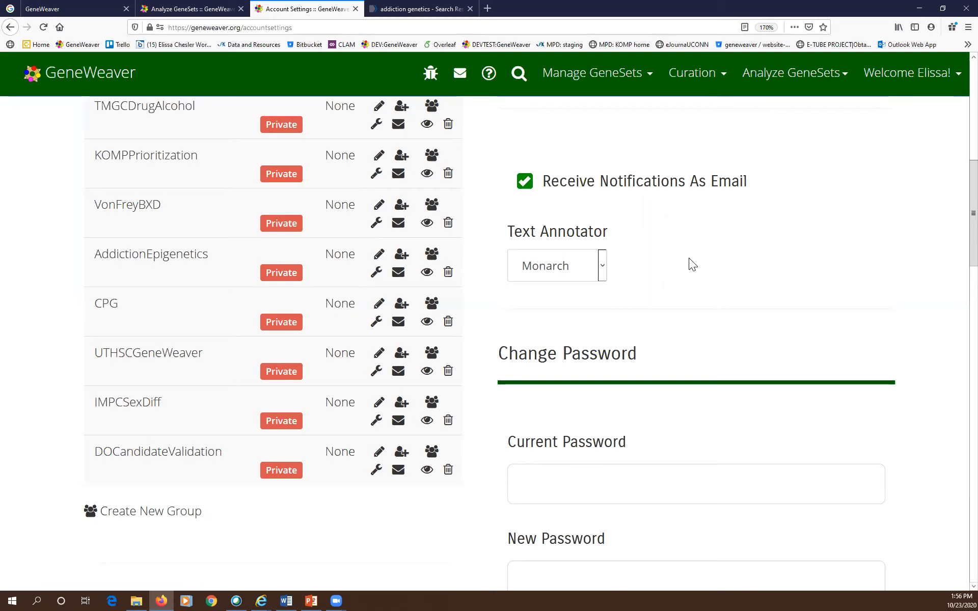
pyautogui.scroll(-10, 692, 284)
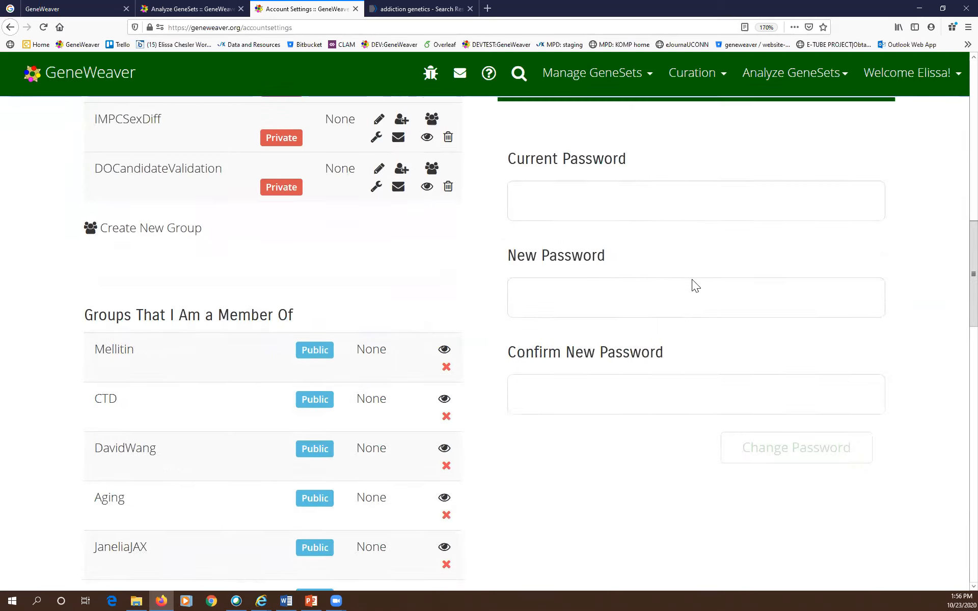
pyautogui.scroll(10, 696, 279)
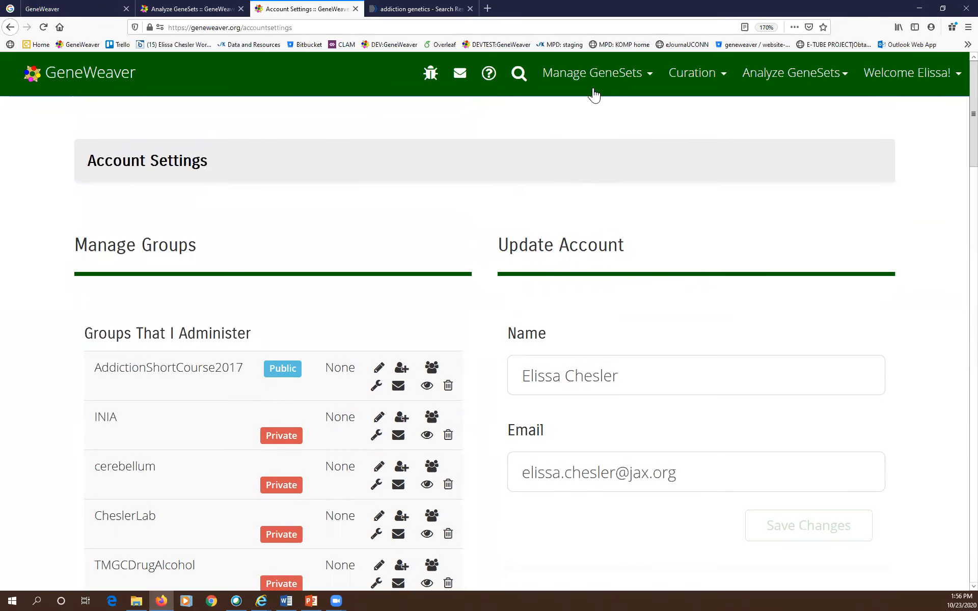
# Step: Open the page for uploading a single GeneSet
pyautogui.moveTo(572, 94)
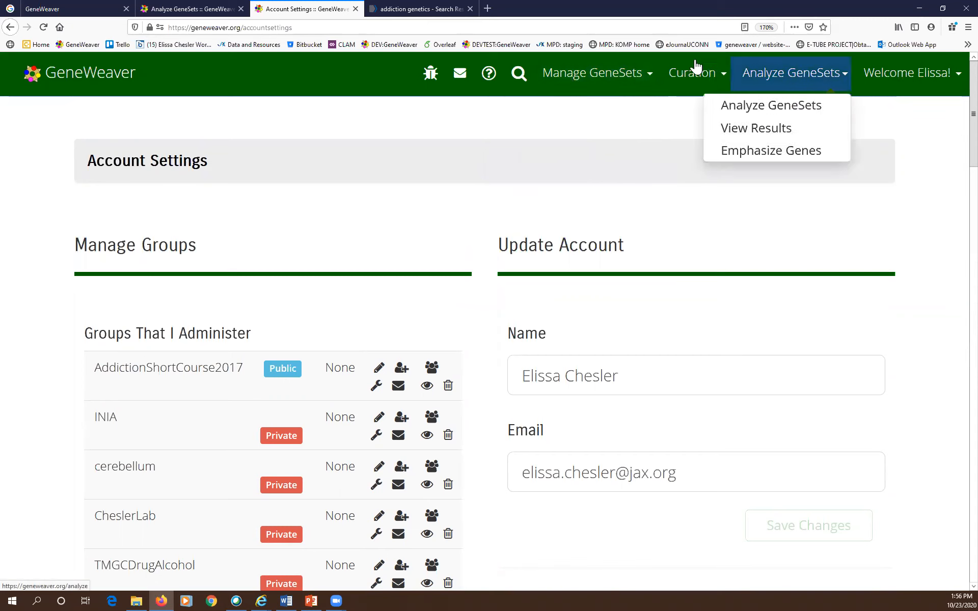
pyautogui.moveTo(695, 73)
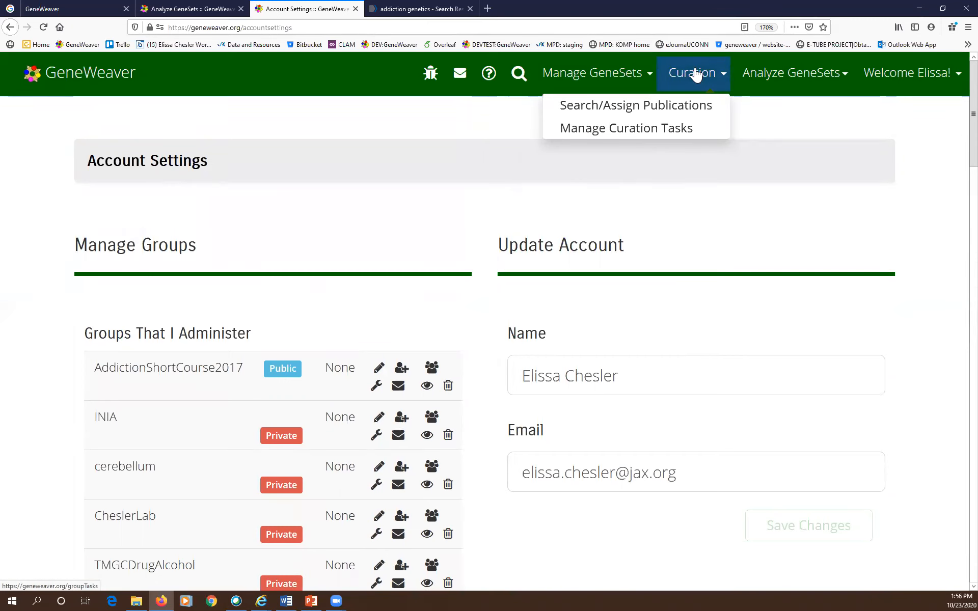
pyautogui.moveTo(627, 81)
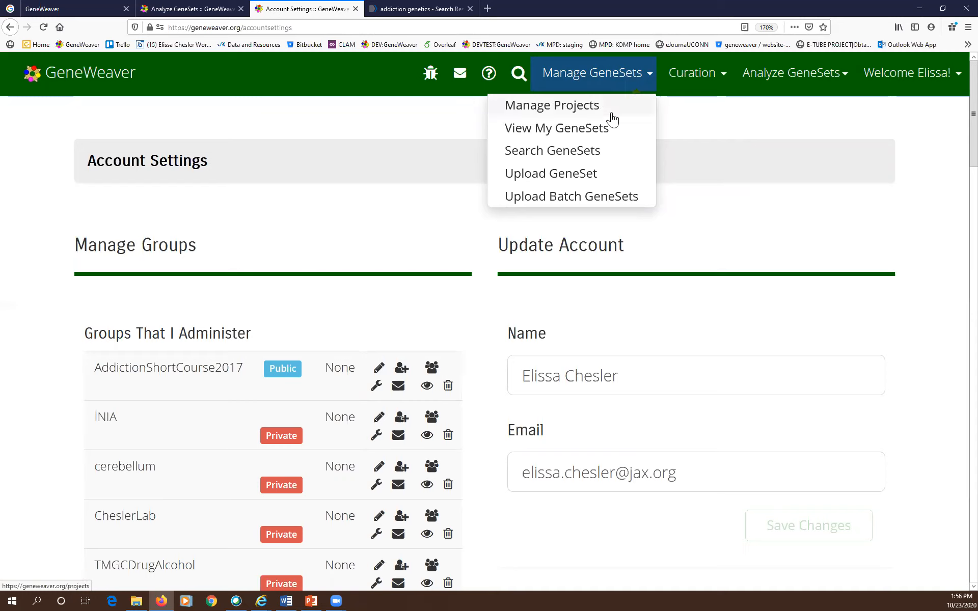
pyautogui.click(546, 178)
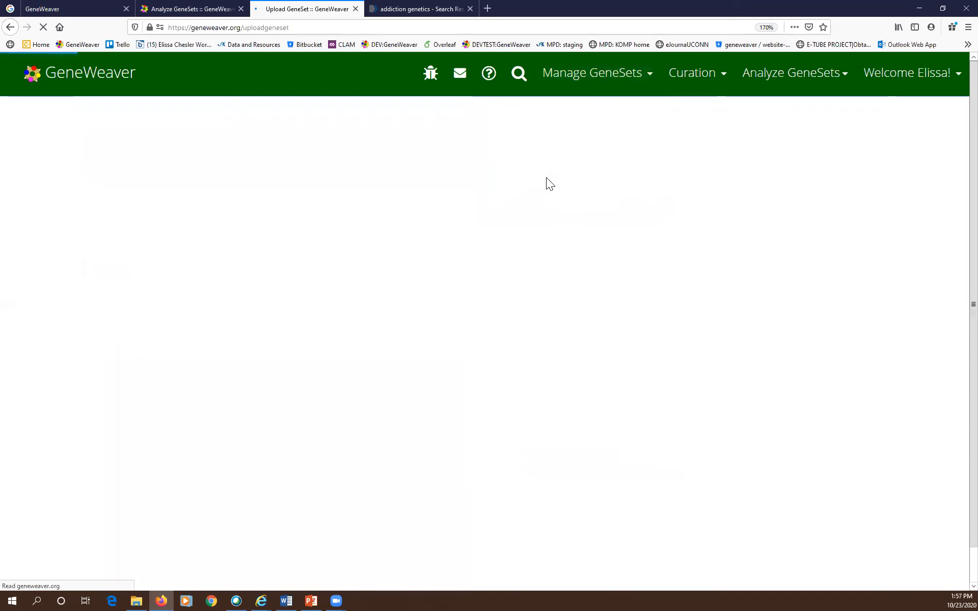
# Step: Review the GeneSet MetaContent fields of the upload form, including the name, figure label and available score types
pyautogui.scroll(-2, 525, 256)
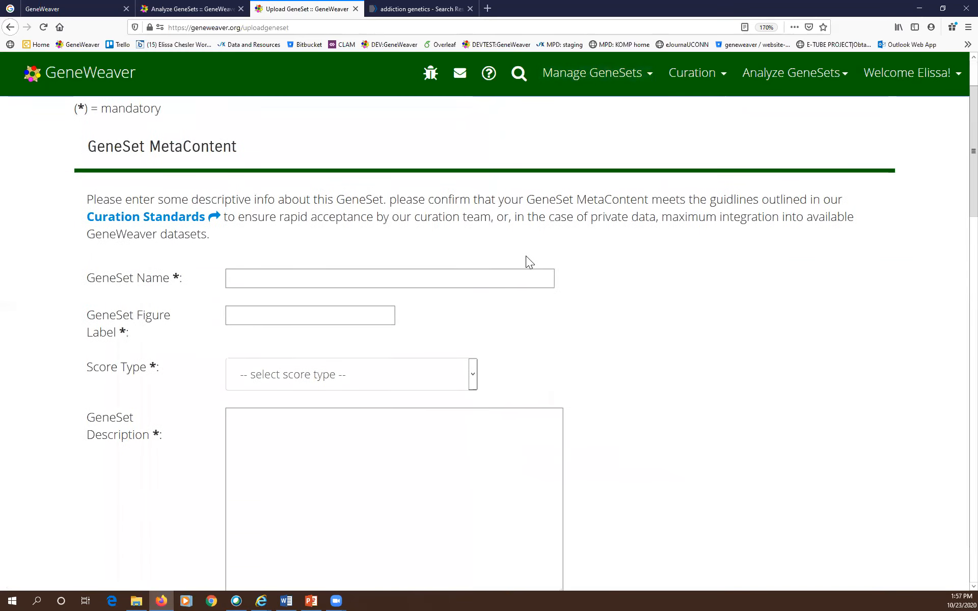
pyautogui.click(280, 278)
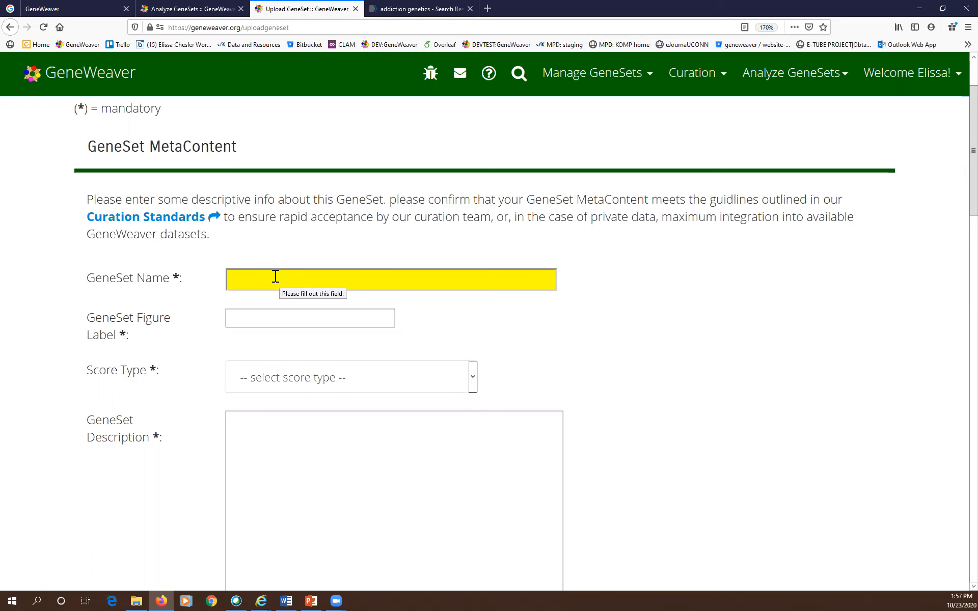
pyautogui.scroll(-2, 253, 273)
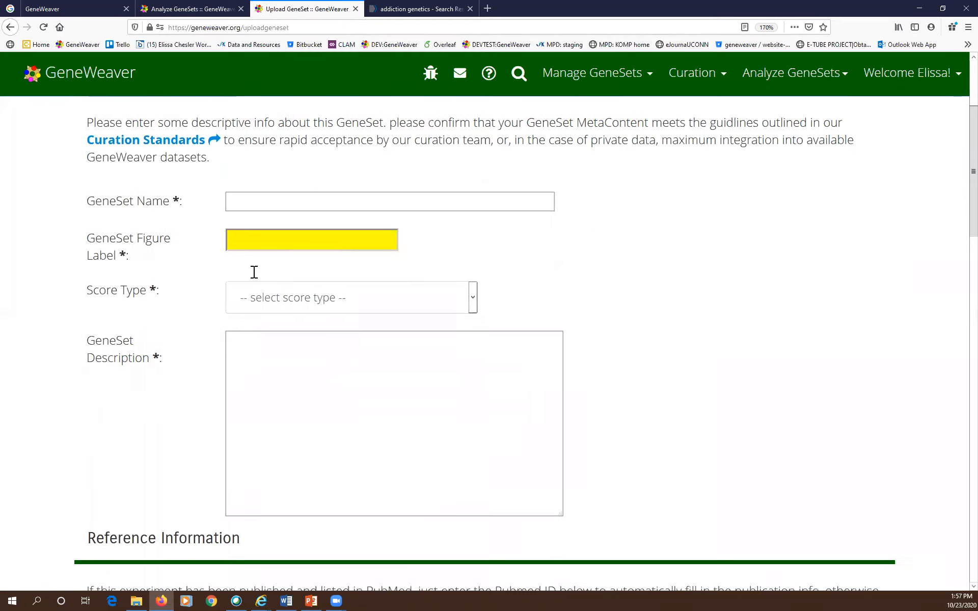
pyautogui.click(259, 227)
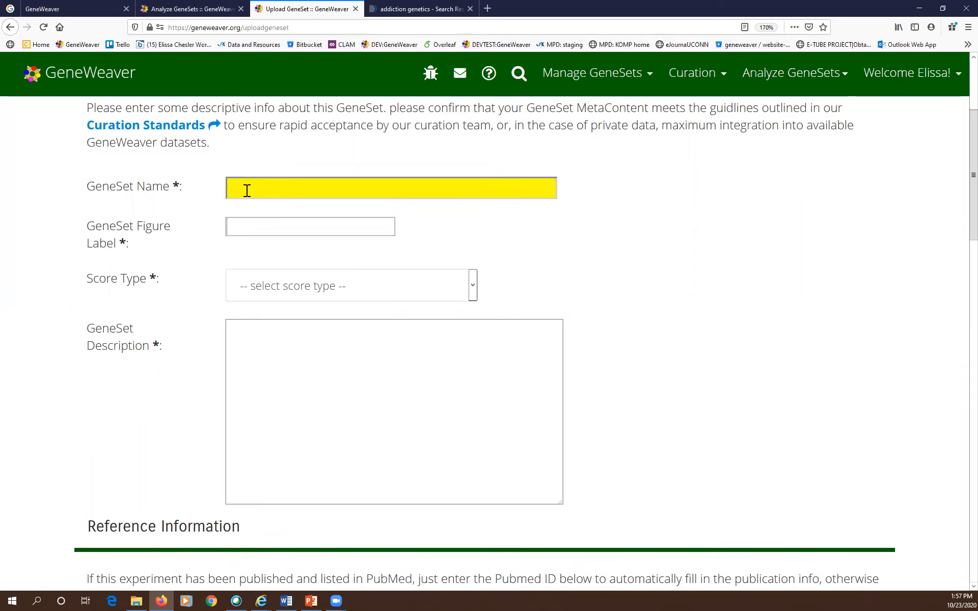
pyautogui.scroll(-2, 331, 215)
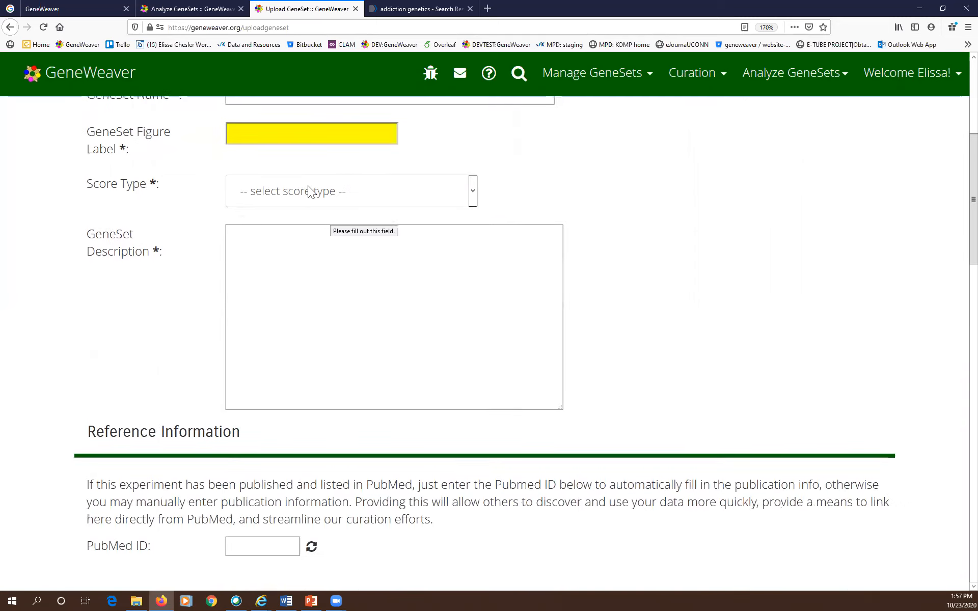
pyautogui.click(307, 185)
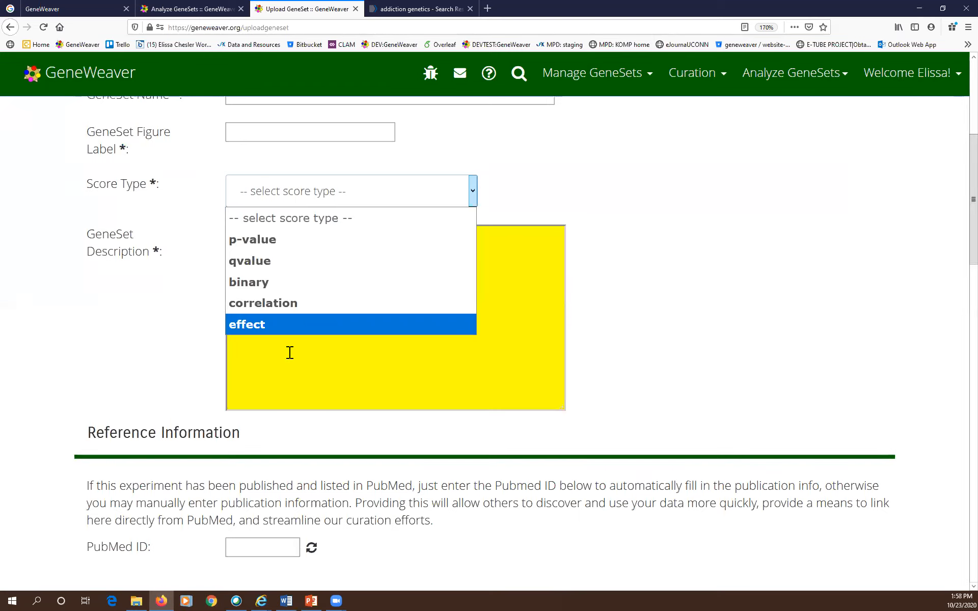
pyautogui.click(755, 316)
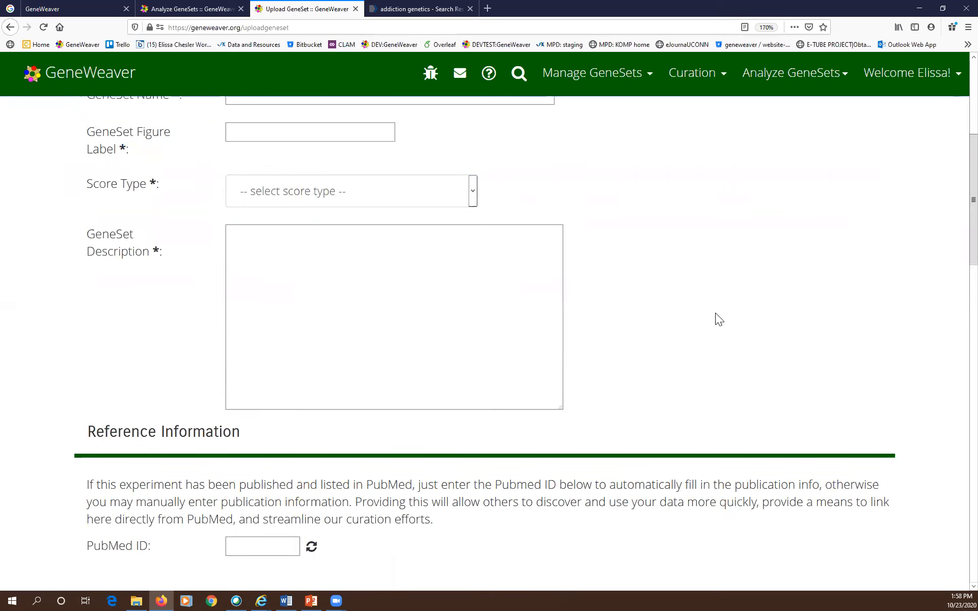
# Step: Examine the Reference Information section with its PubMed ID field and expand the manual publication entry fields
pyautogui.scroll(-3, 716, 312)
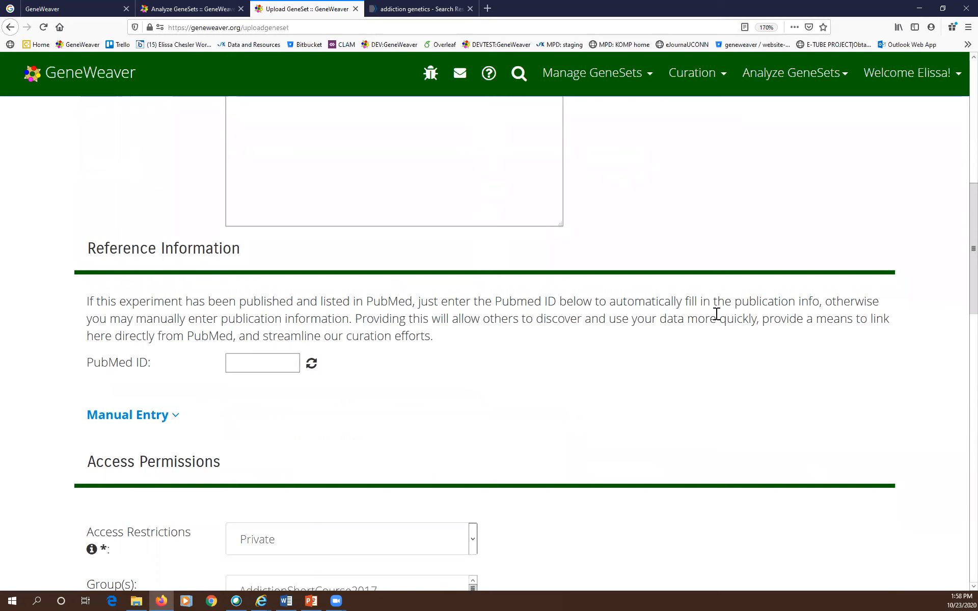
pyautogui.scroll(-2, 717, 314)
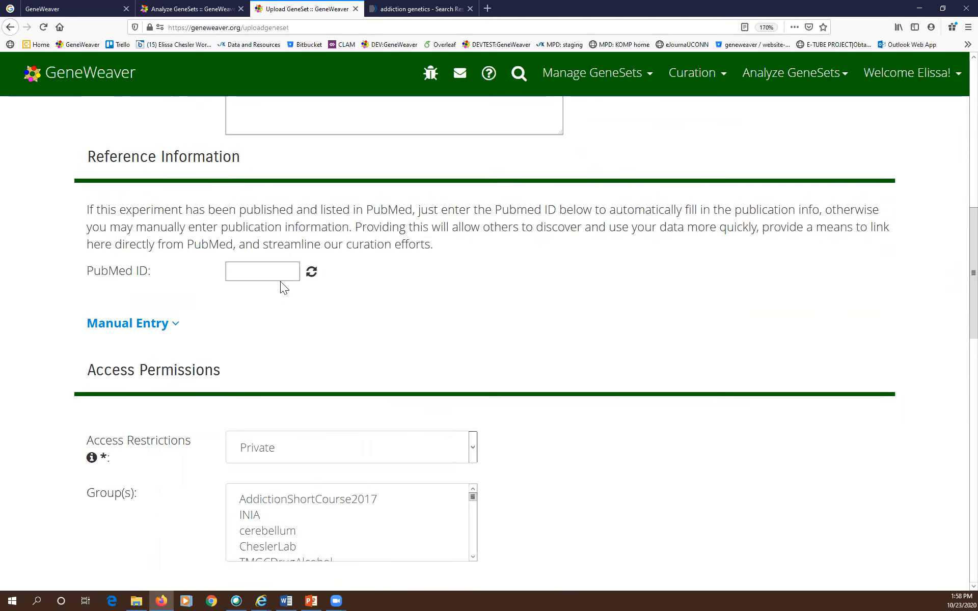
pyautogui.click(274, 277)
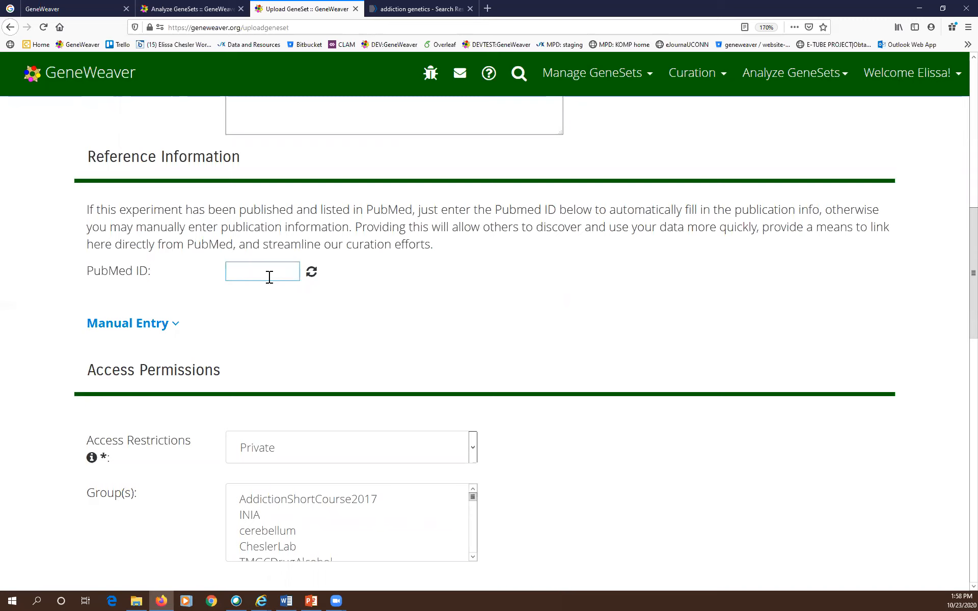
pyautogui.scroll(-2, 257, 283)
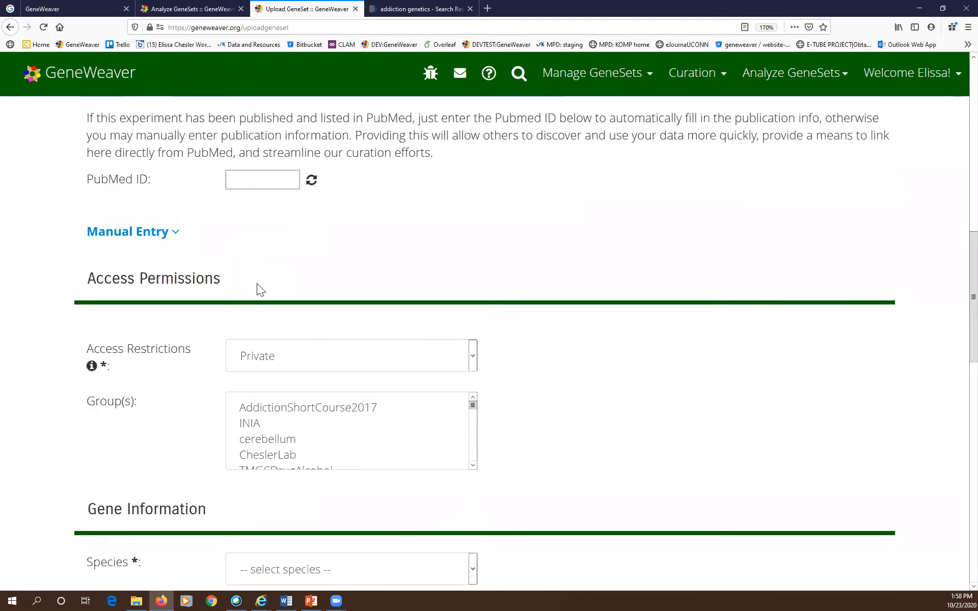
pyautogui.click(165, 233)
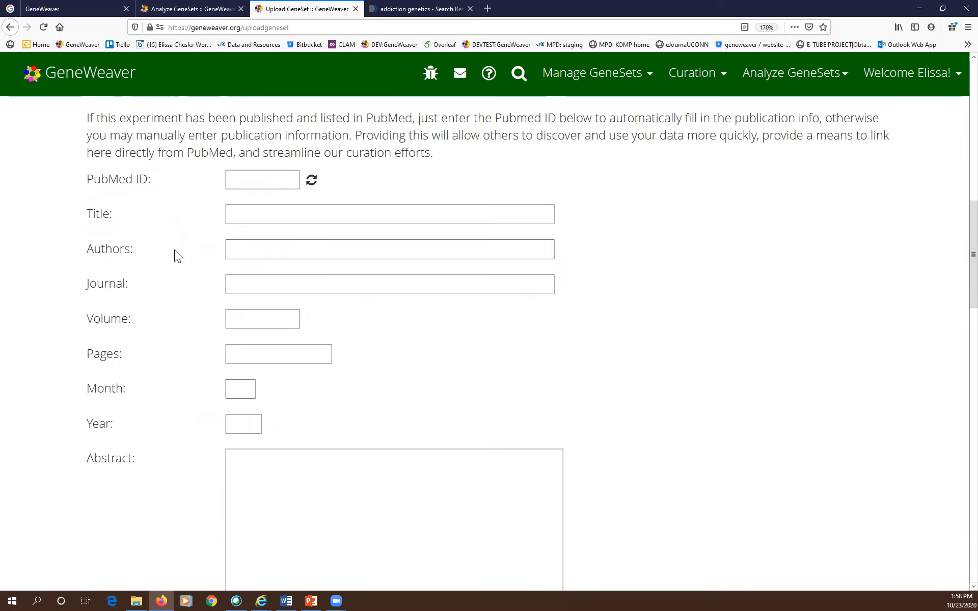
pyautogui.scroll(-2, 174, 250)
pyautogui.scroll(6, 175, 250)
pyautogui.scroll(-12, 174, 250)
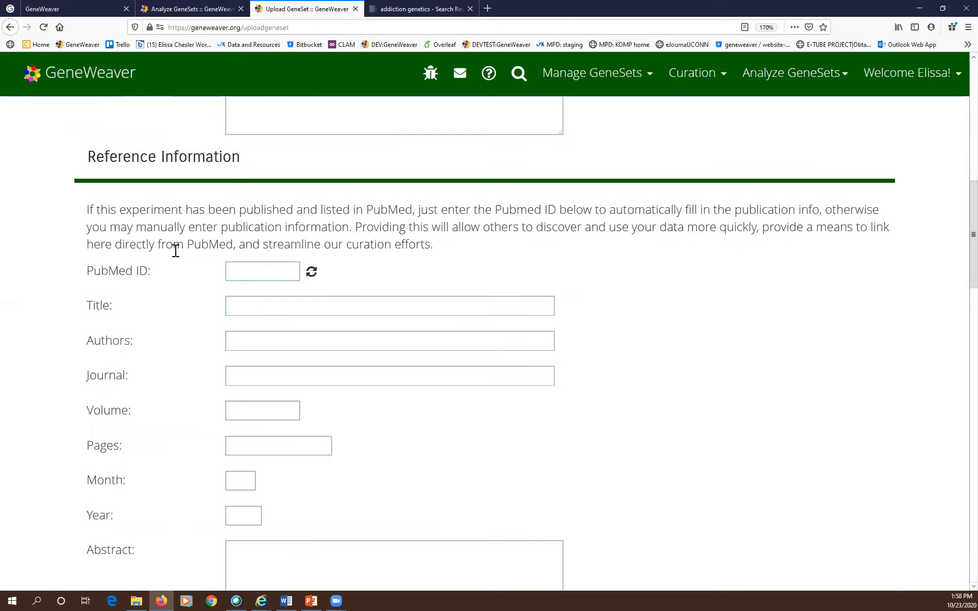
# Step: Keep the GeneSet's access restriction at Private and select the CheslerLab group under Access Permissions
pyautogui.scroll(-5, 175, 250)
pyautogui.scroll(3, 175, 254)
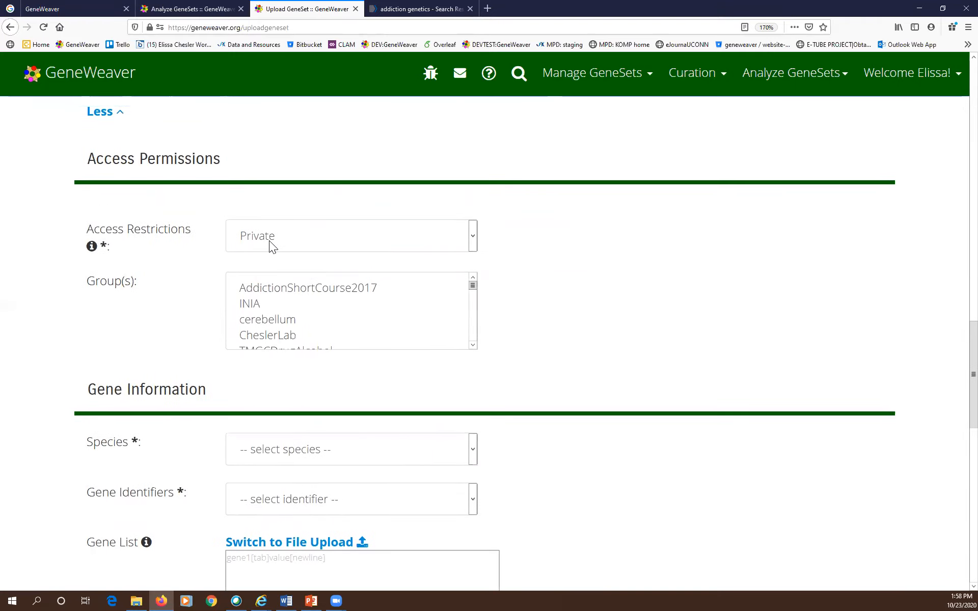
pyautogui.click(271, 243)
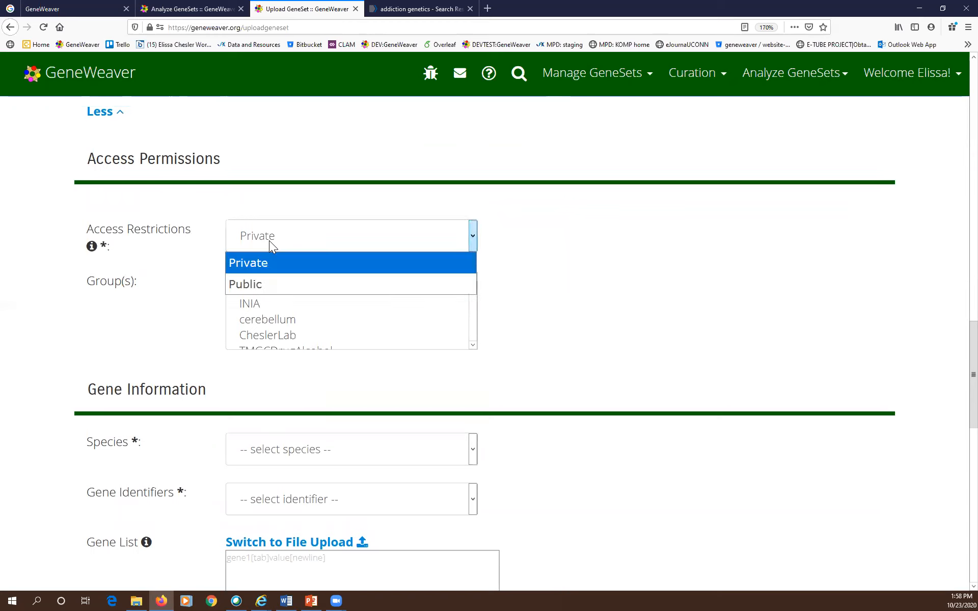
pyautogui.click(275, 268)
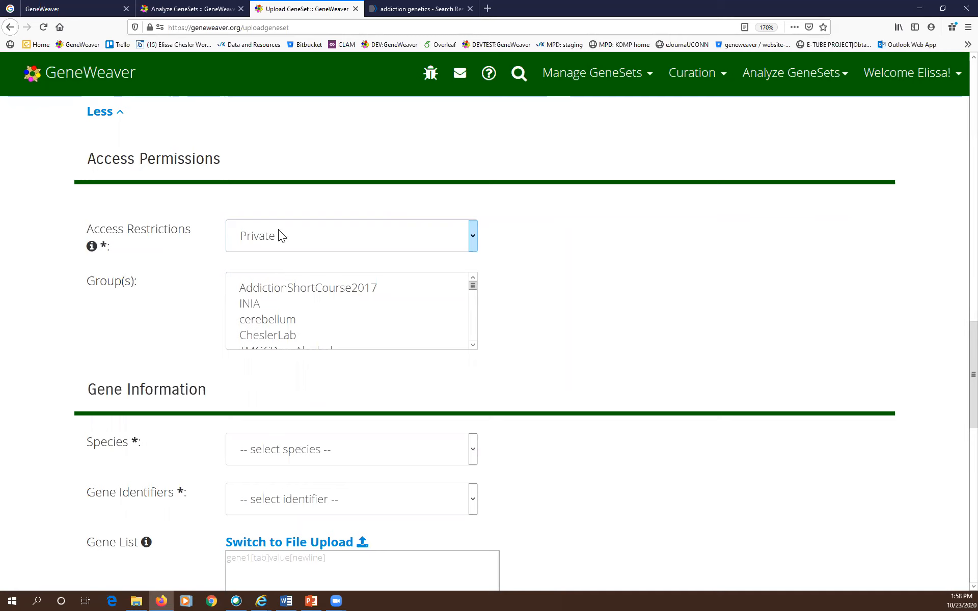
pyautogui.click(261, 337)
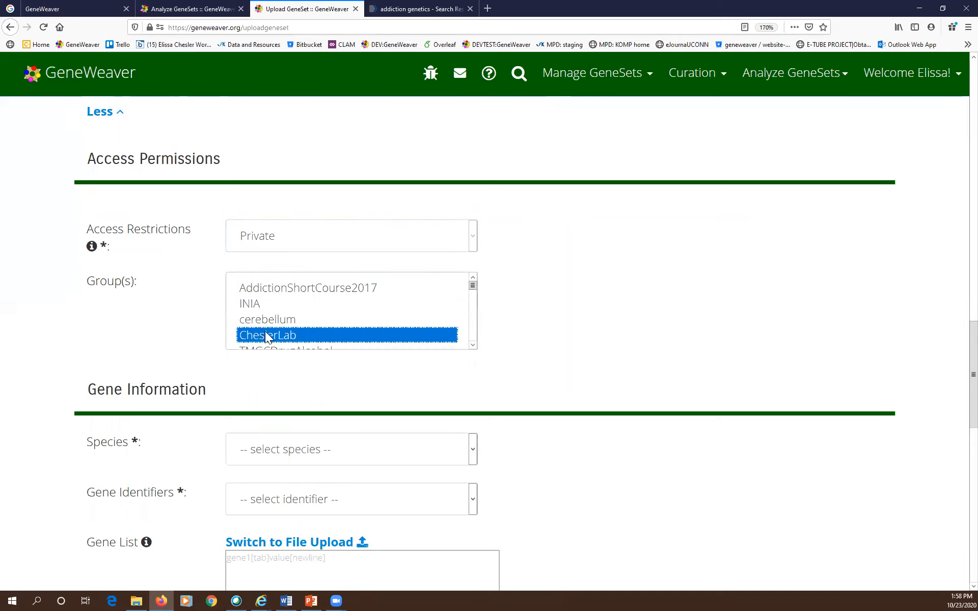
pyautogui.scroll(-2, 267, 330)
pyautogui.scroll(-1, 267, 334)
pyautogui.scroll(2, 267, 337)
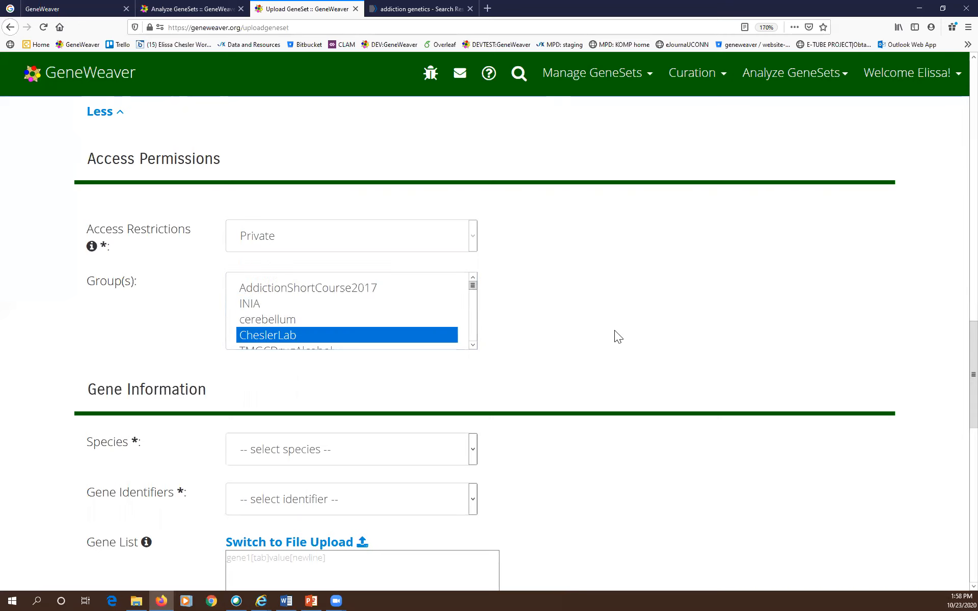
# Step: Examine the Gene Information section, checking the species choices, the gene identifier types, the gene list field and the end of the form
pyautogui.scroll(-3, 614, 330)
pyautogui.scroll(-2, 614, 331)
pyautogui.click(389, 176)
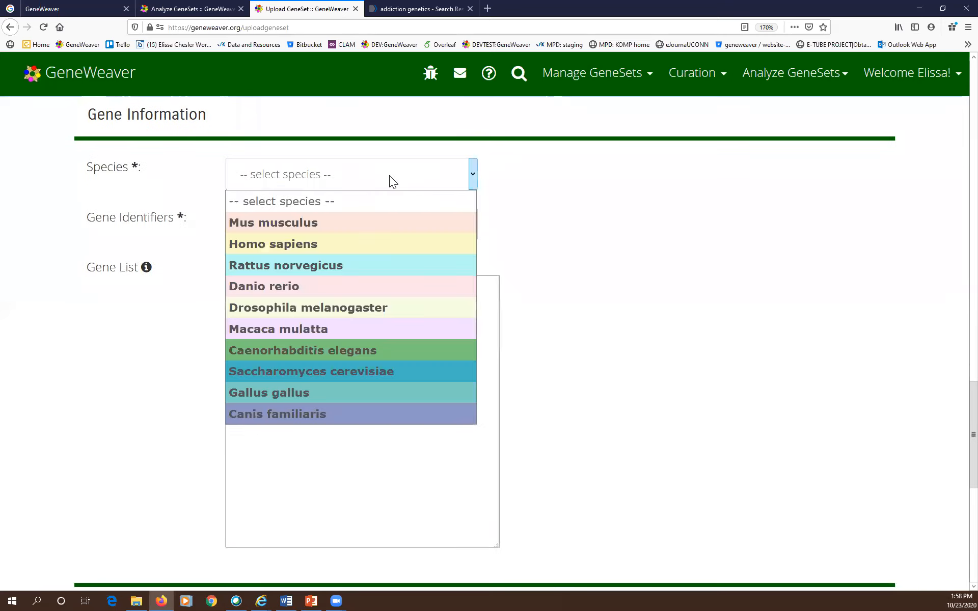
pyautogui.click(594, 208)
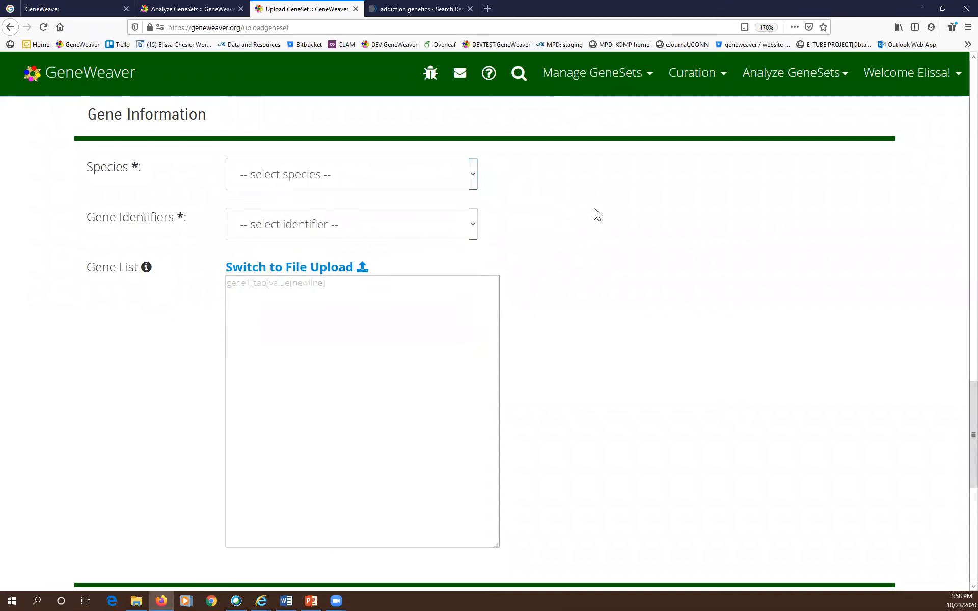
pyautogui.click(385, 239)
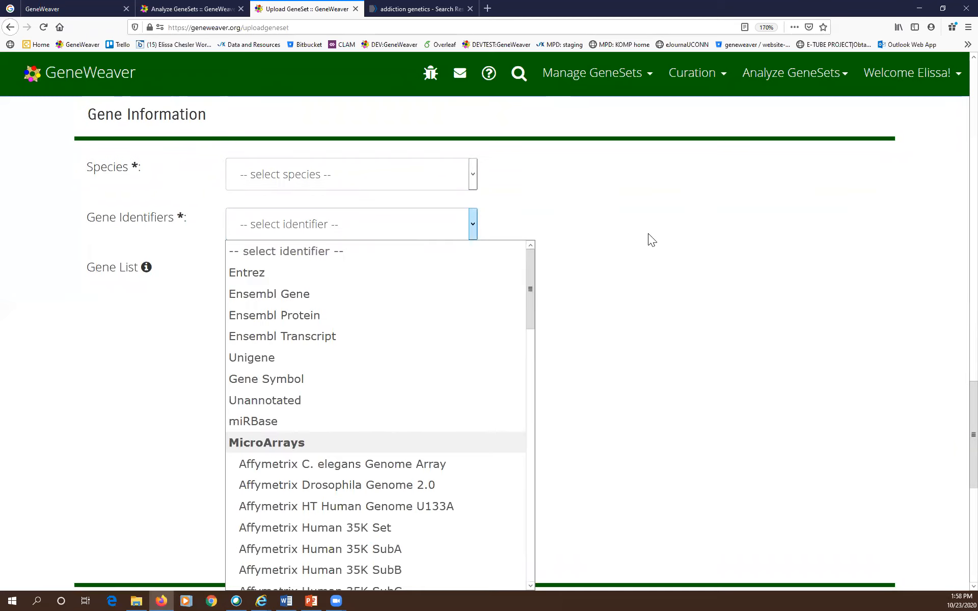
pyautogui.moveTo(531, 276); pyautogui.dragTo(567, 246)
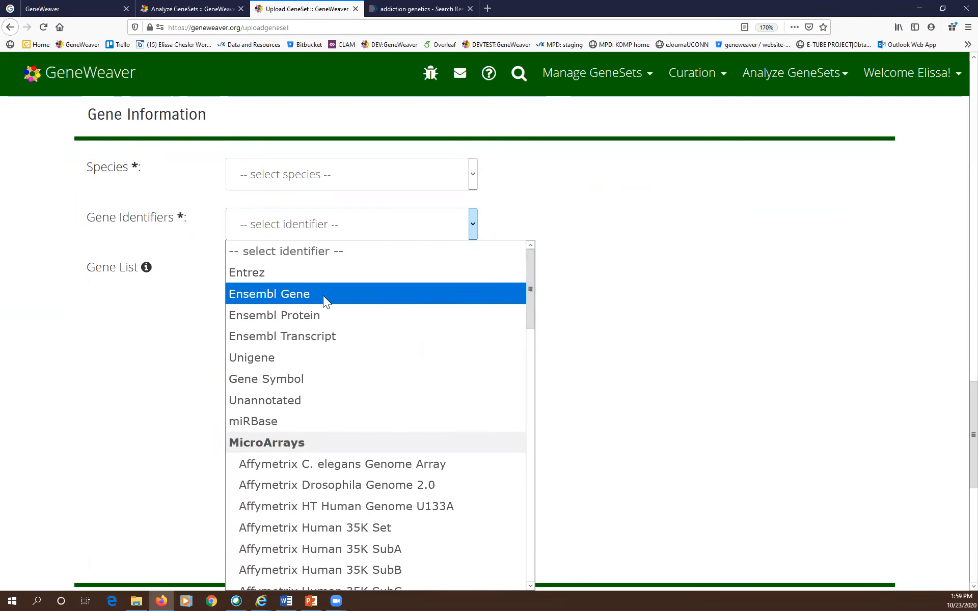
pyautogui.click(786, 214)
pyautogui.click(424, 421)
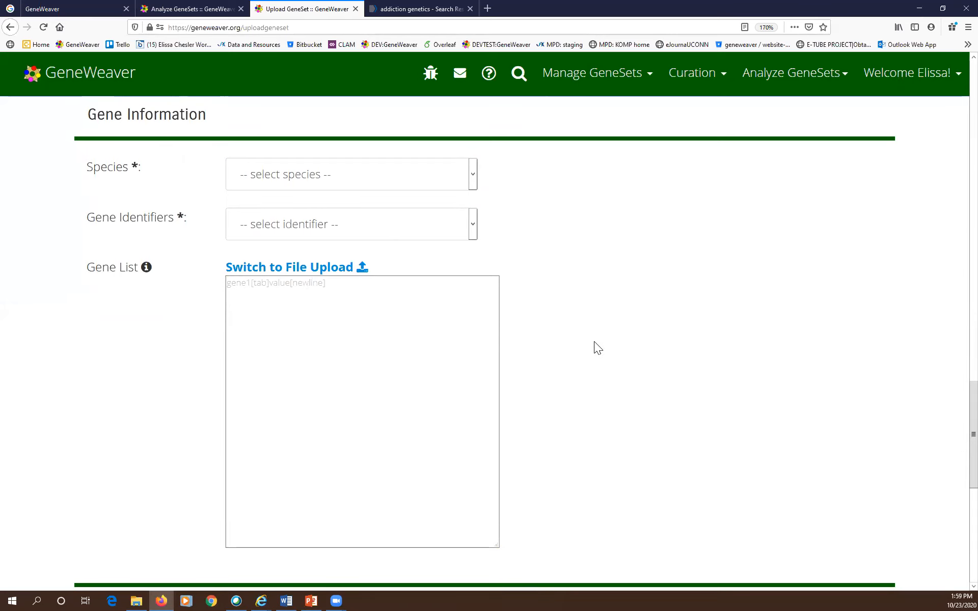
pyautogui.scroll(-6, 575, 357)
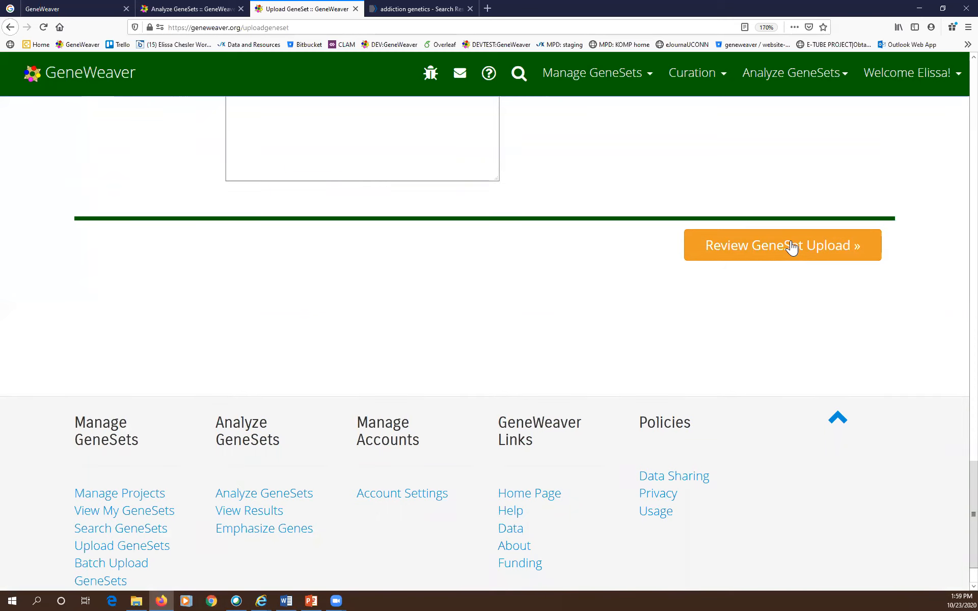
# Step: Leave the single GeneSet form and open the Batch GeneSet Upload page
pyautogui.scroll(10, 790, 242)
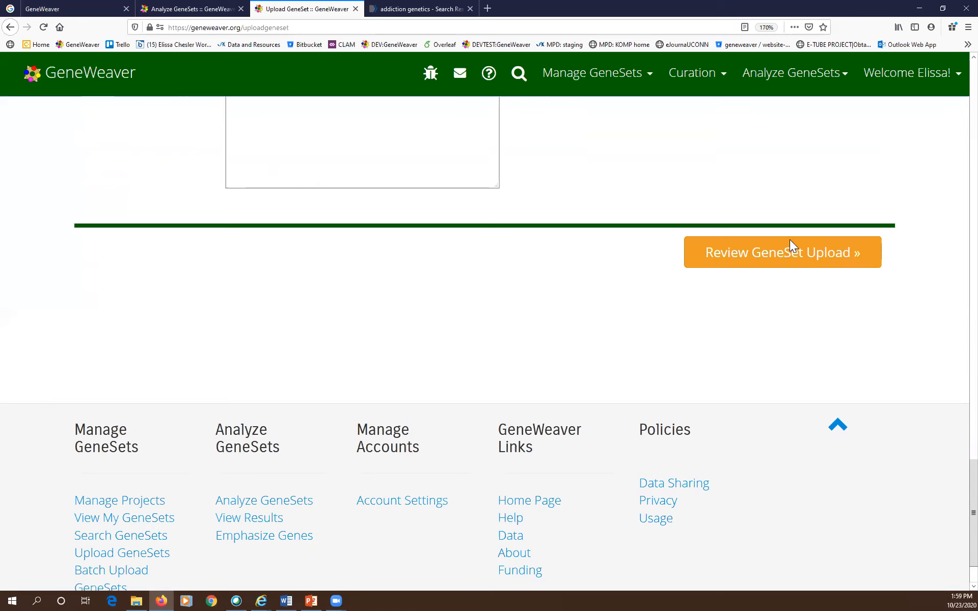
pyautogui.scroll(1, 783, 339)
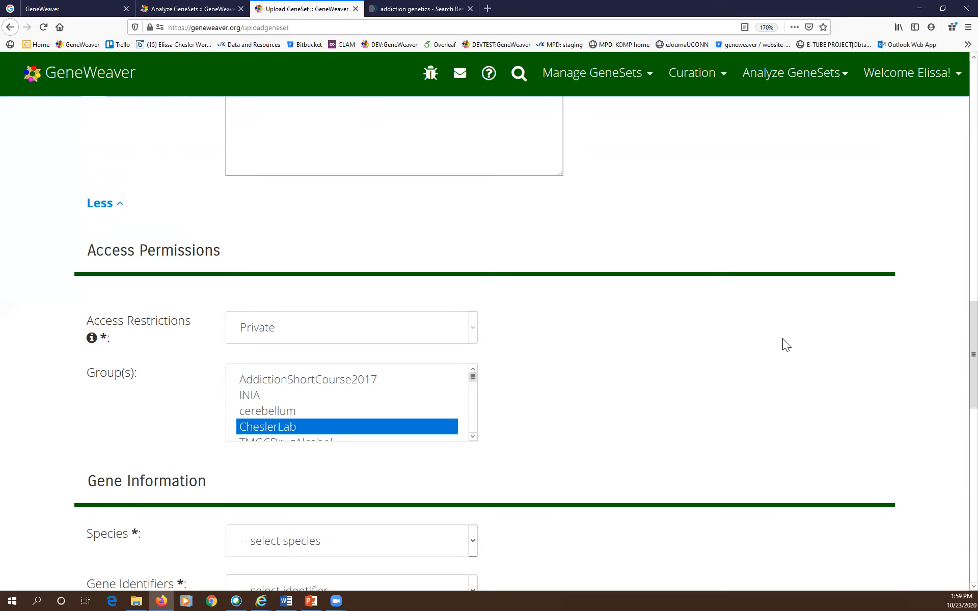
pyautogui.scroll(15, 720, 404)
pyautogui.scroll(8, 721, 404)
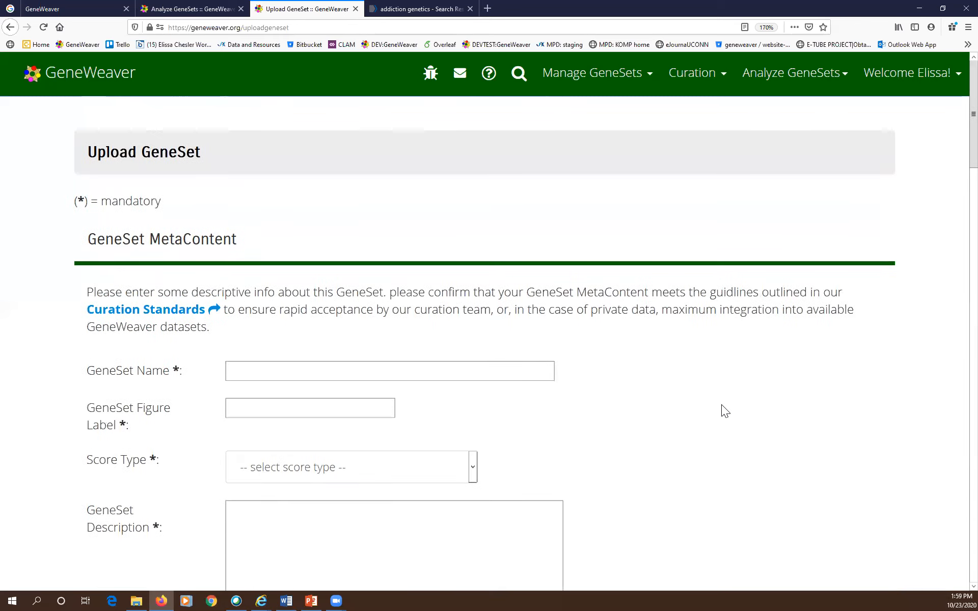
pyautogui.click(609, 79)
pyautogui.moveTo(607, 77); pyautogui.dragTo(601, 123)
pyautogui.click(582, 199)
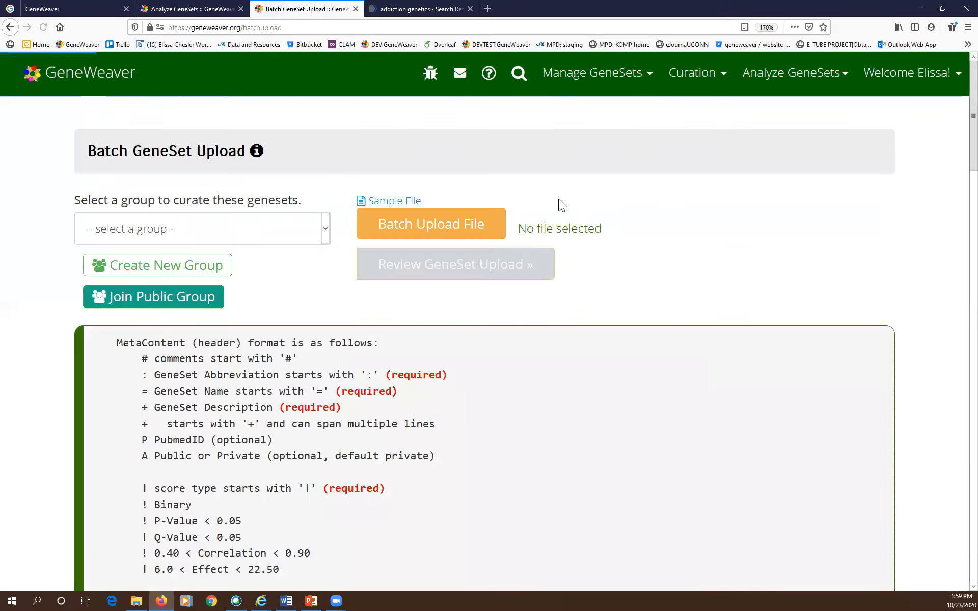
# Step: Open the sample batch upload file and read through its header lines, GeneSet metadata and probe data
pyautogui.click(393, 201)
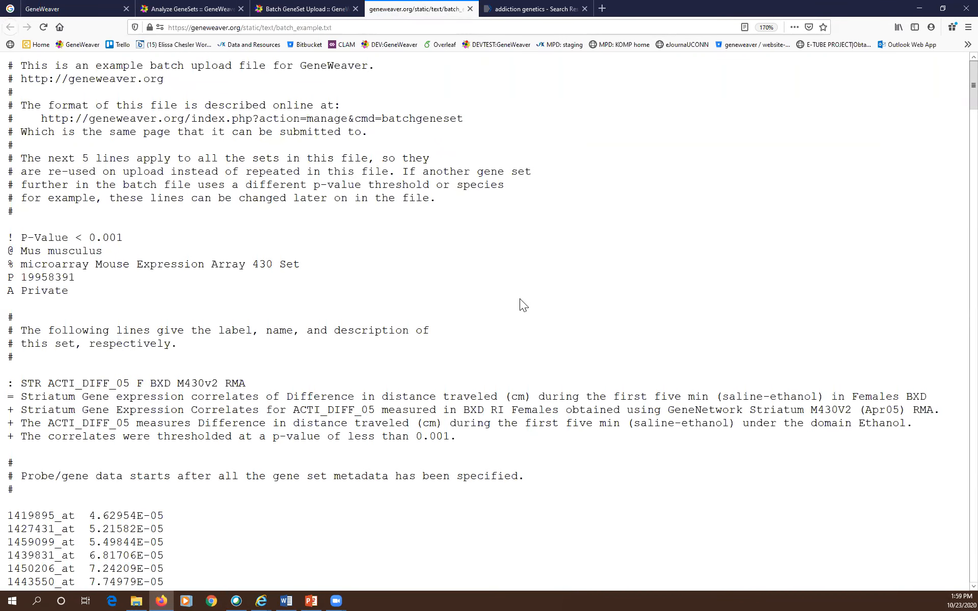
pyautogui.scroll(-4, 520, 298)
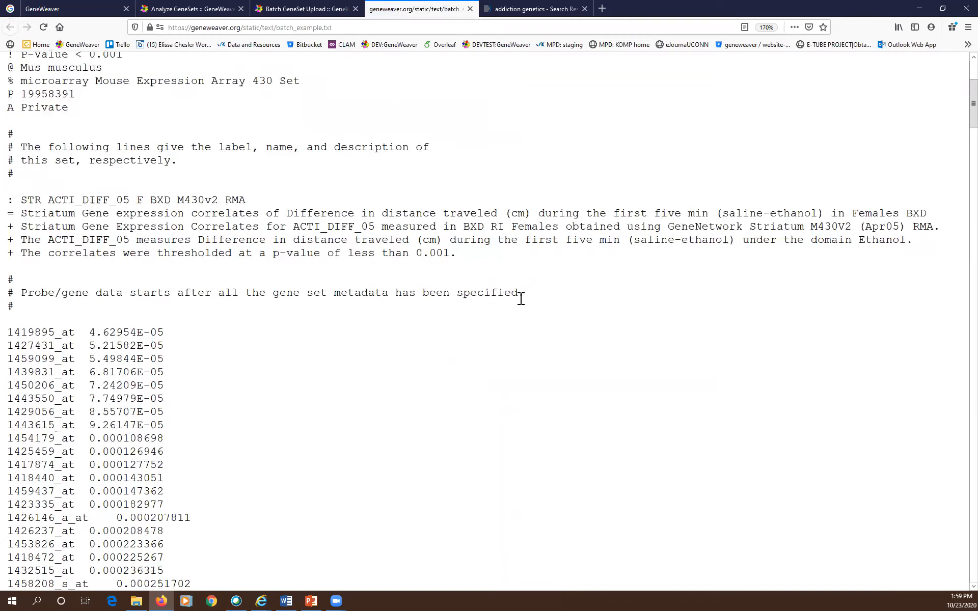
pyautogui.scroll(-2, 520, 299)
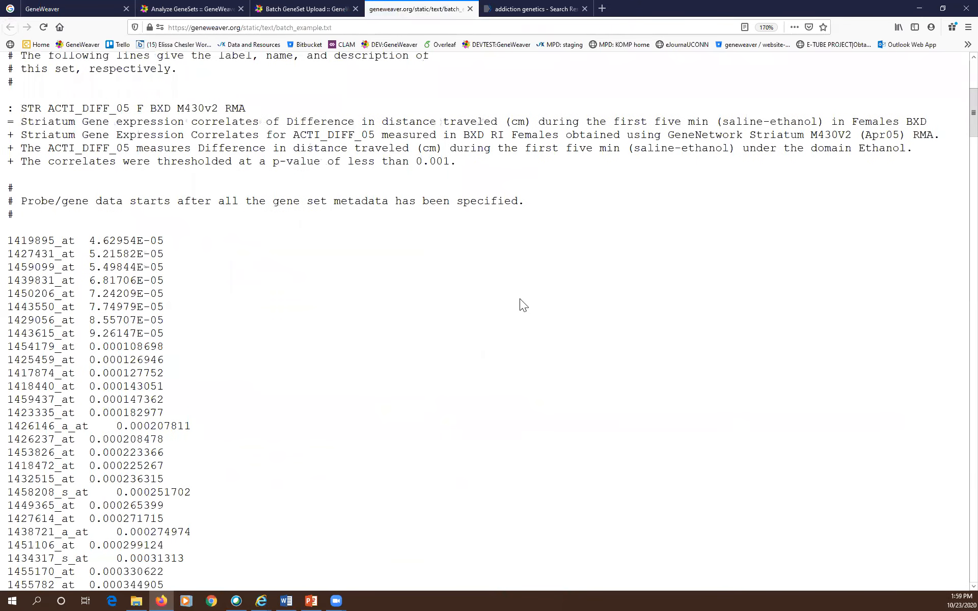
pyautogui.scroll(-2, 521, 299)
pyautogui.scroll(8, 520, 299)
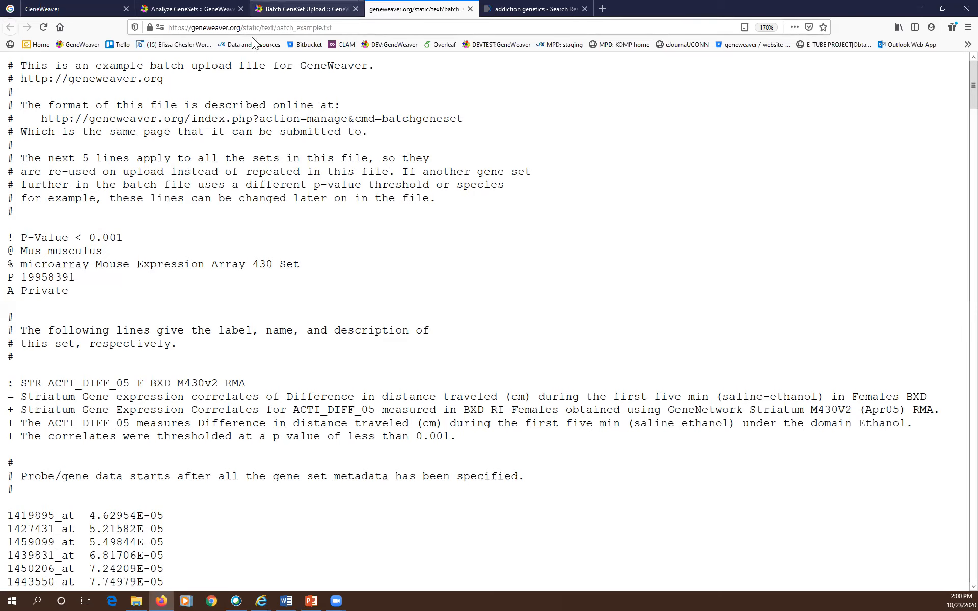
# Step: Return to the Batch GeneSet Upload page and look over the available options for analyzing GeneSets
pyautogui.hotkey('ctrl', 'pageup')
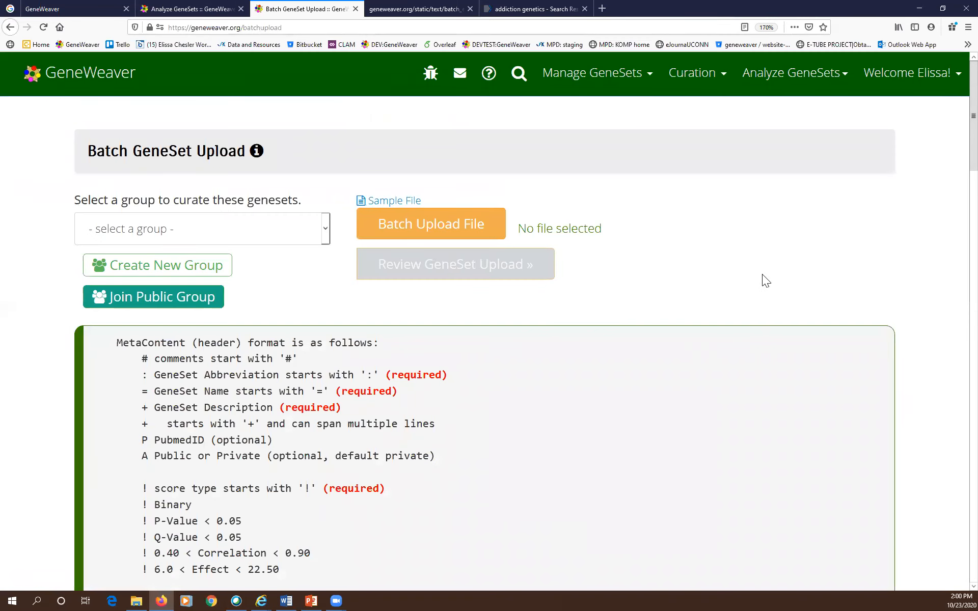
pyautogui.click(791, 73)
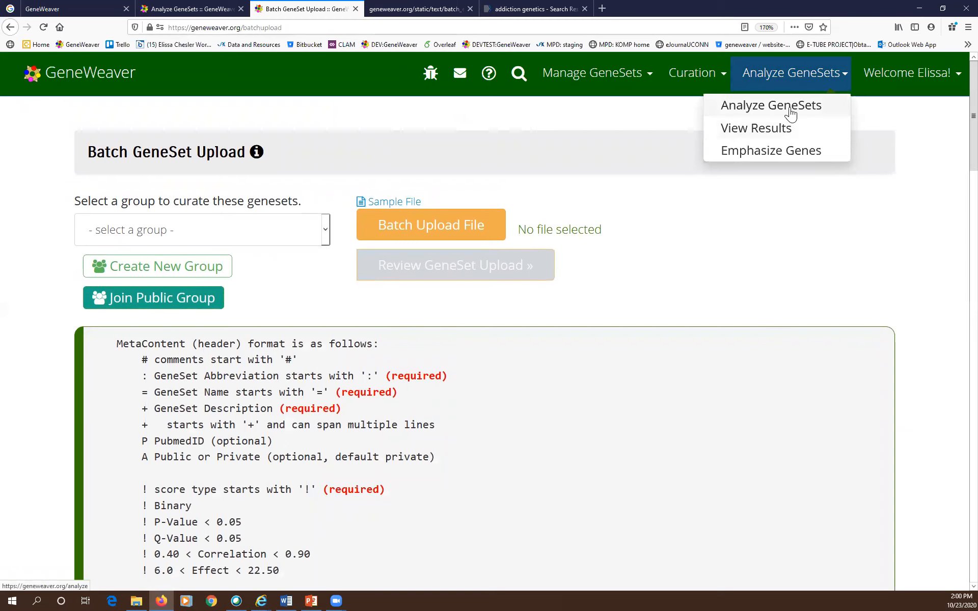
pyautogui.click(763, 282)
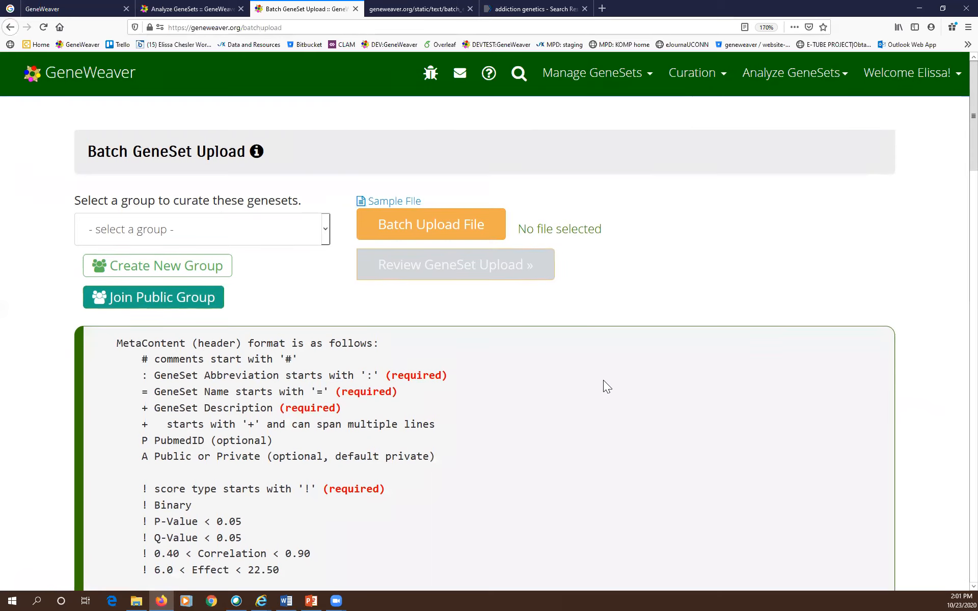
# Step: Read through the batch upload header format, checking the required metadata, score types, species names and gene ID types
pyautogui.scroll(-5, 603, 380)
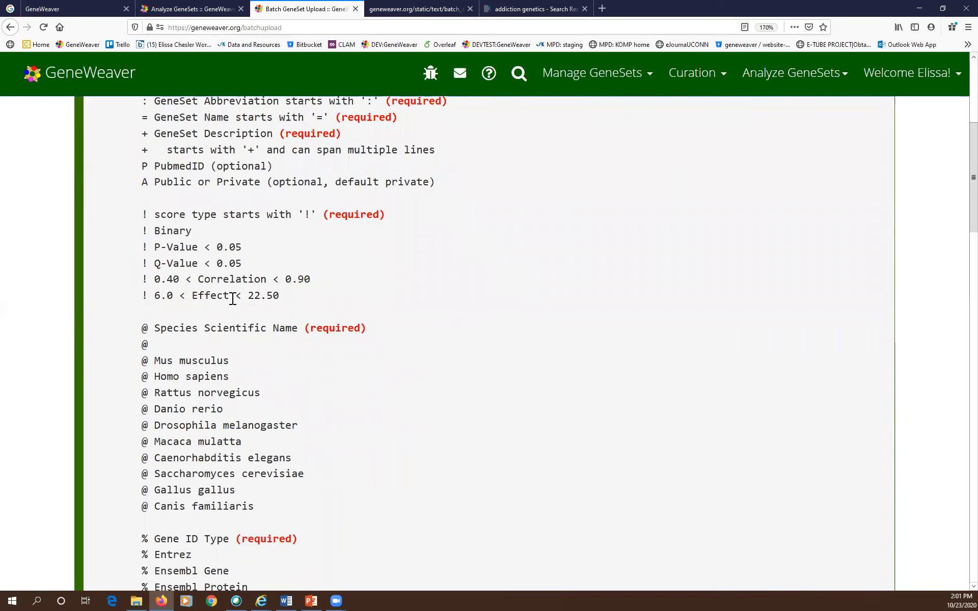
pyautogui.scroll(-2, 301, 297)
pyautogui.scroll(-12, 301, 298)
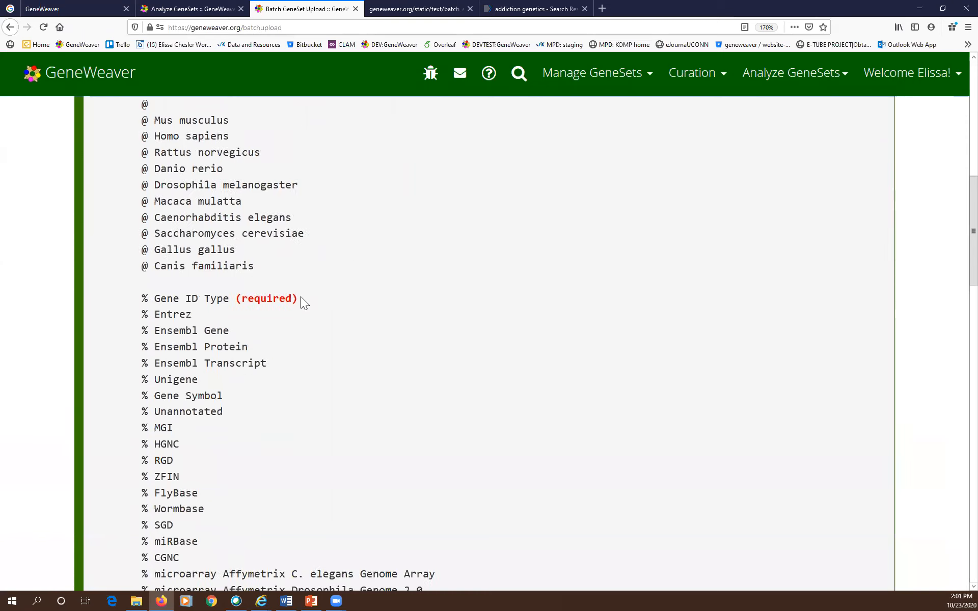
pyautogui.scroll(10, 302, 297)
pyautogui.scroll(4, 301, 296)
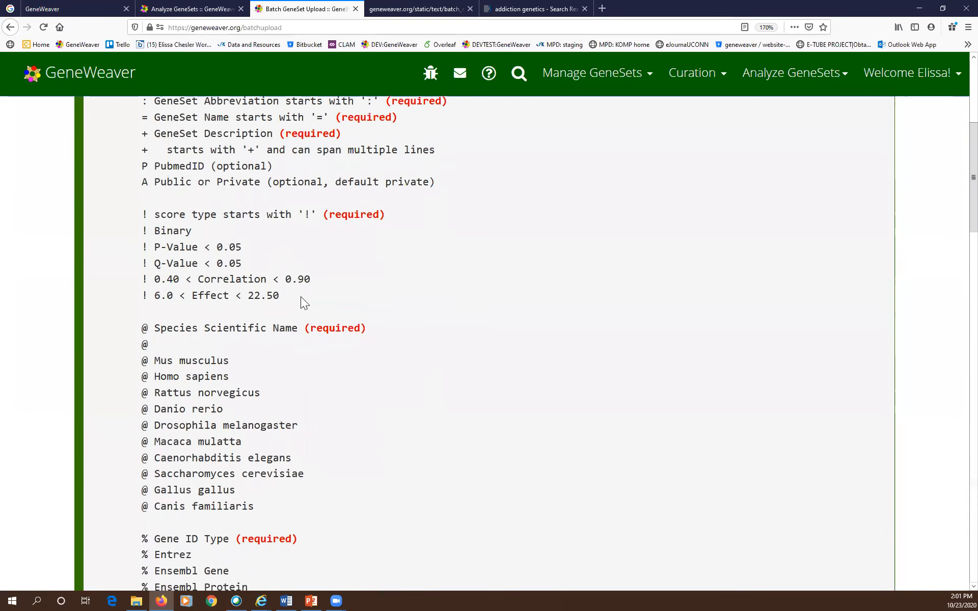
pyautogui.scroll(2, 149, 309)
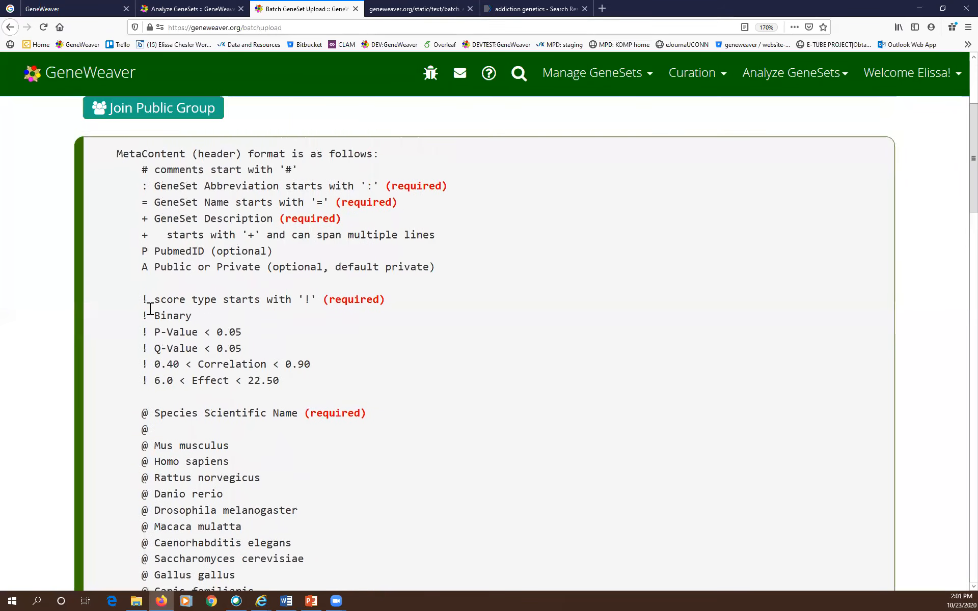
pyautogui.scroll(-1, 443, 313)
pyautogui.scroll(-1, 438, 319)
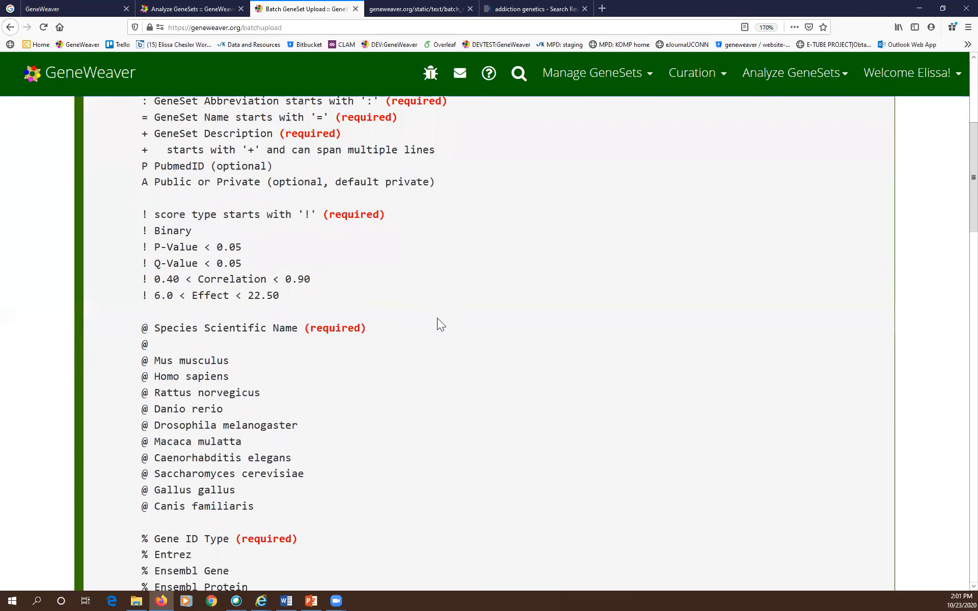
pyautogui.scroll(-2, 437, 319)
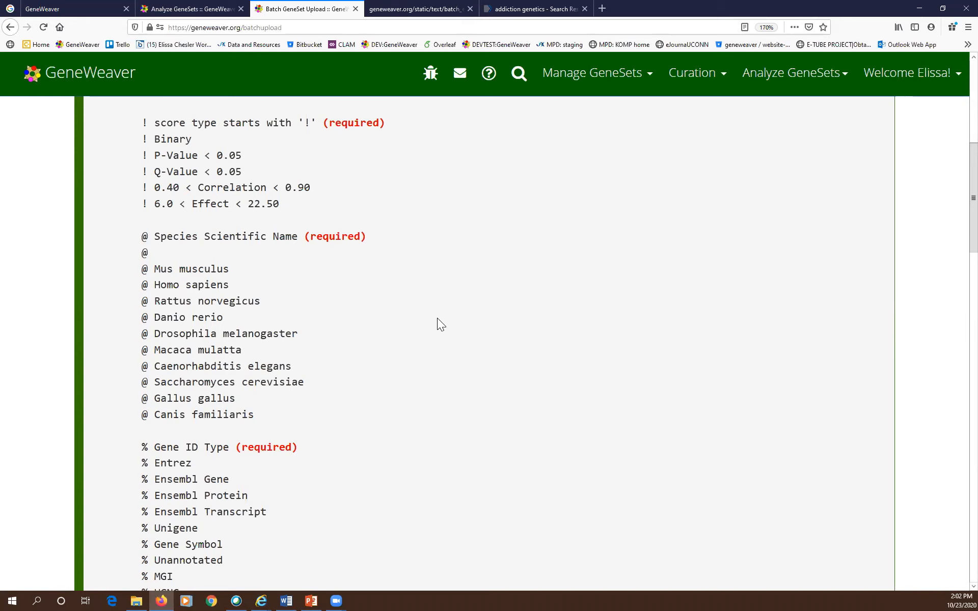
# Step: Leave the Batch GeneSet Upload page and open the project management page
pyautogui.click(612, 79)
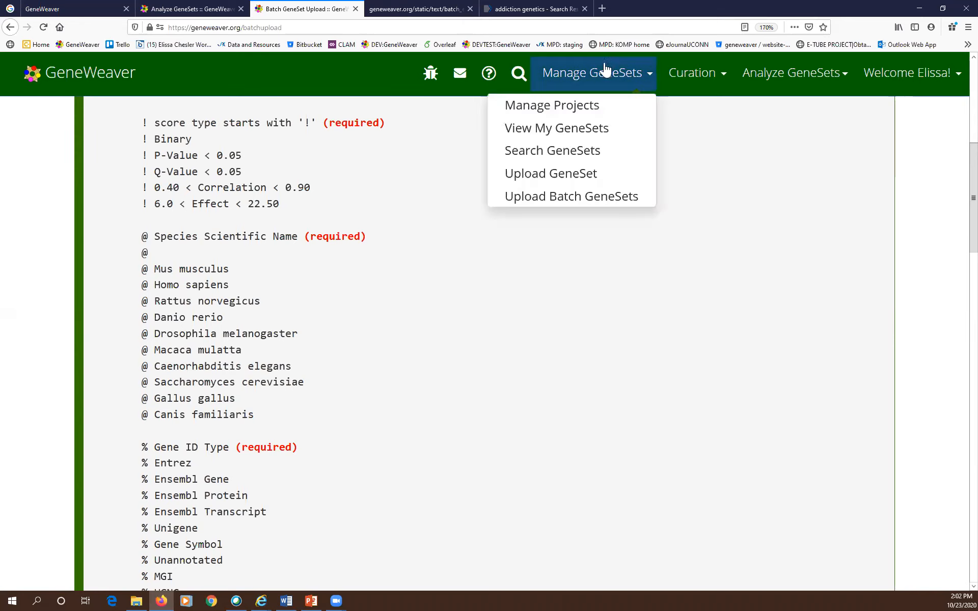
pyautogui.click(591, 108)
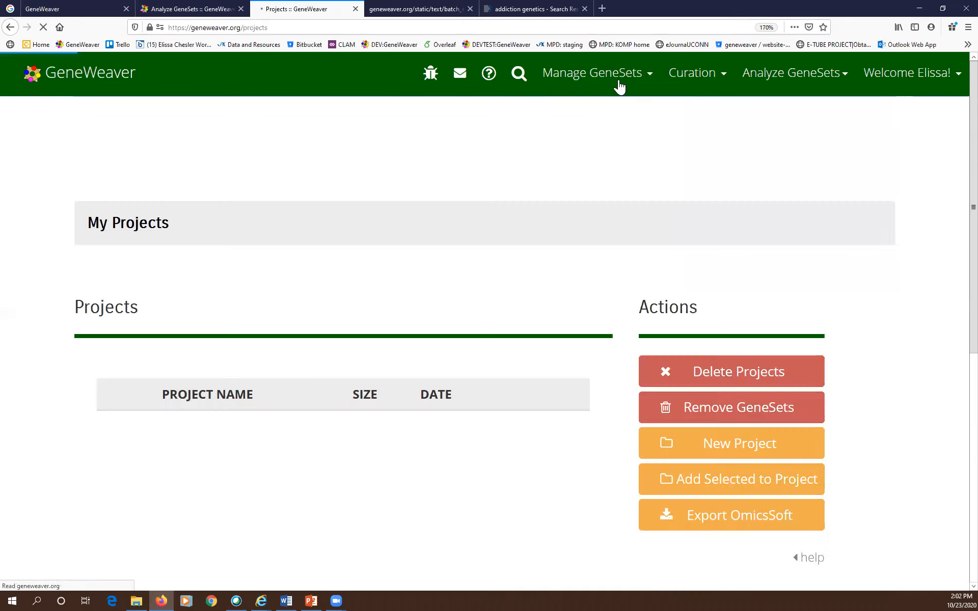